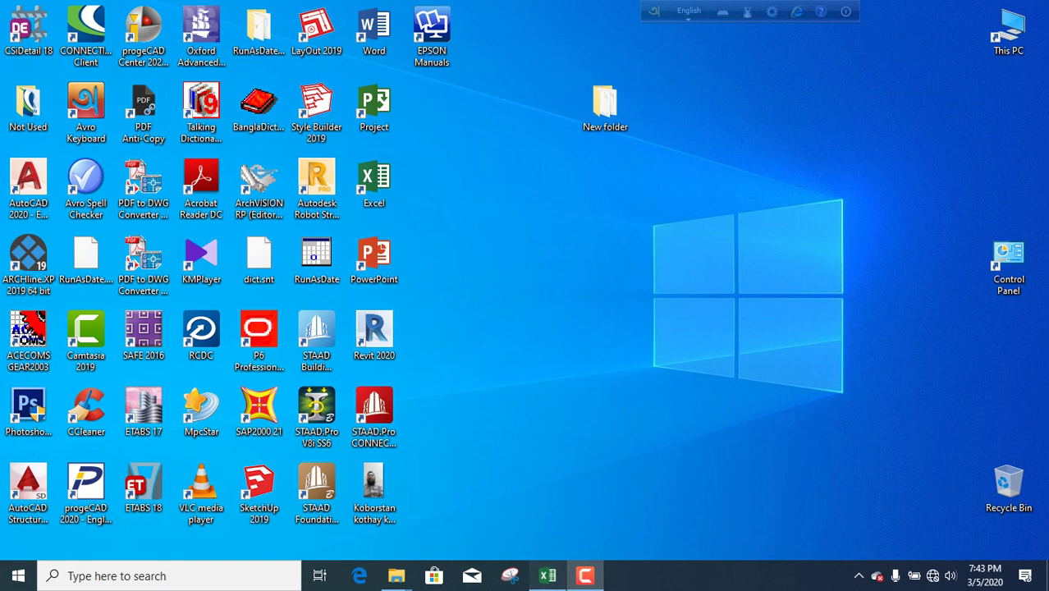
Step: Restore the Cost Benefit Ratio workbook window from the taskbar
{"action": "left_click", "coordinate": [547, 575]}
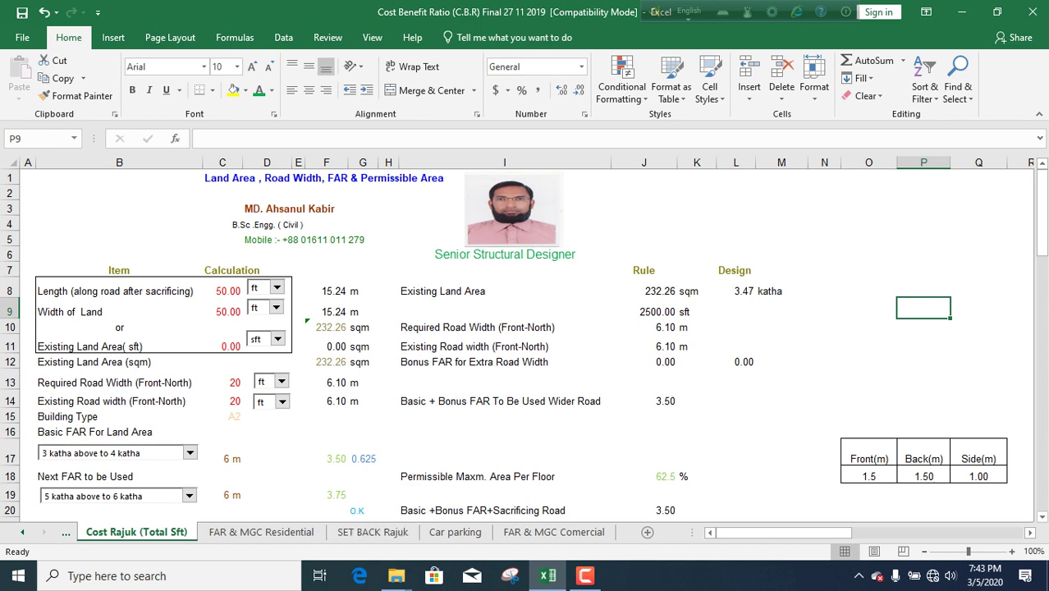
Step: Open the SET BACK Rajuk sheet and scroll through its minimum setback table and rules
{"action": "left_click", "coordinate": [373, 532]}
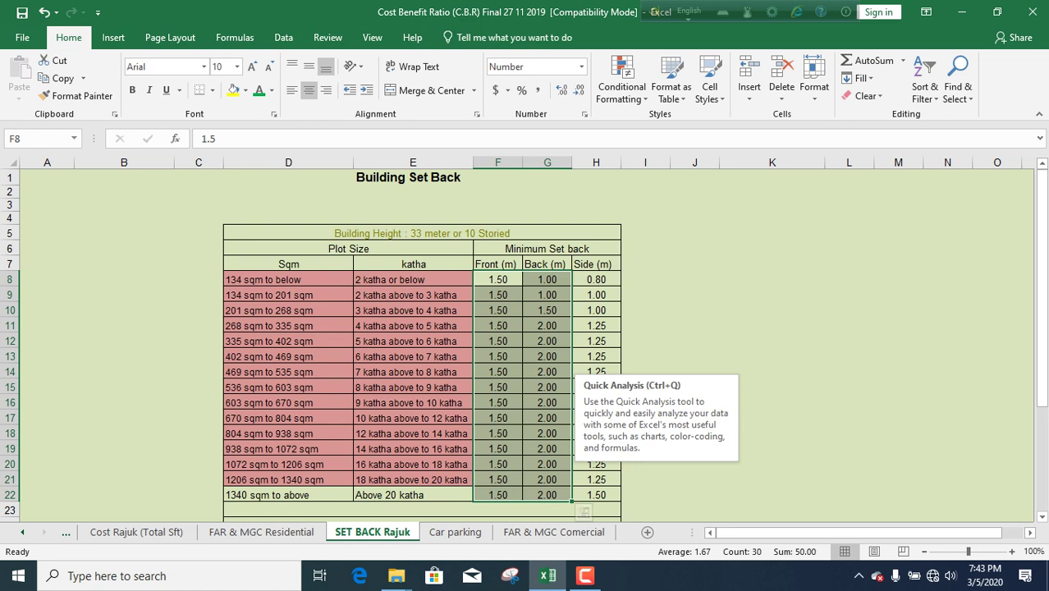
{"action": "scroll", "coordinate": [525, 345], "scroll_direction": "down", "scroll_amount": 1}
{"action": "scroll", "coordinate": [525, 345], "scroll_direction": "down", "scroll_amount": 1}
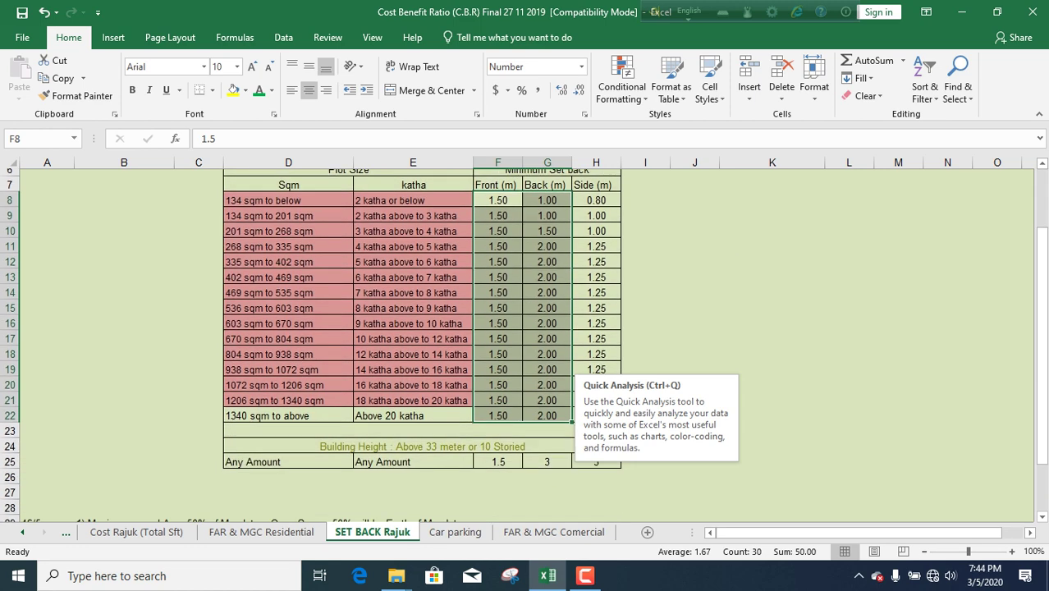
{"action": "scroll", "coordinate": [526, 344], "scroll_direction": "down", "scroll_amount": 1}
{"action": "scroll", "coordinate": [525, 345], "scroll_direction": "down", "scroll_amount": 1}
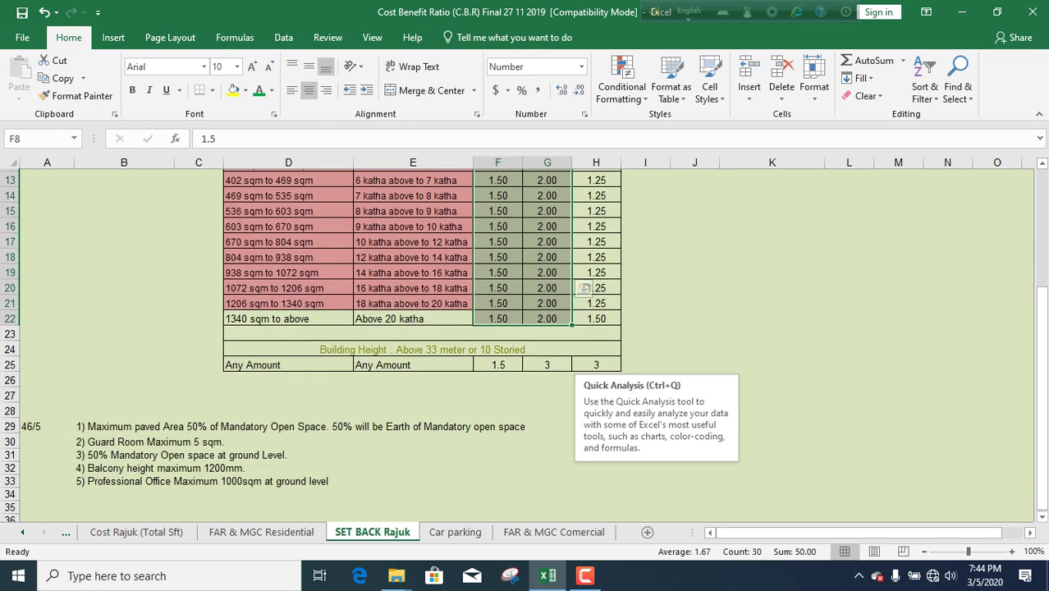
{"action": "scroll", "coordinate": [526, 345], "scroll_direction": "down", "scroll_amount": 1}
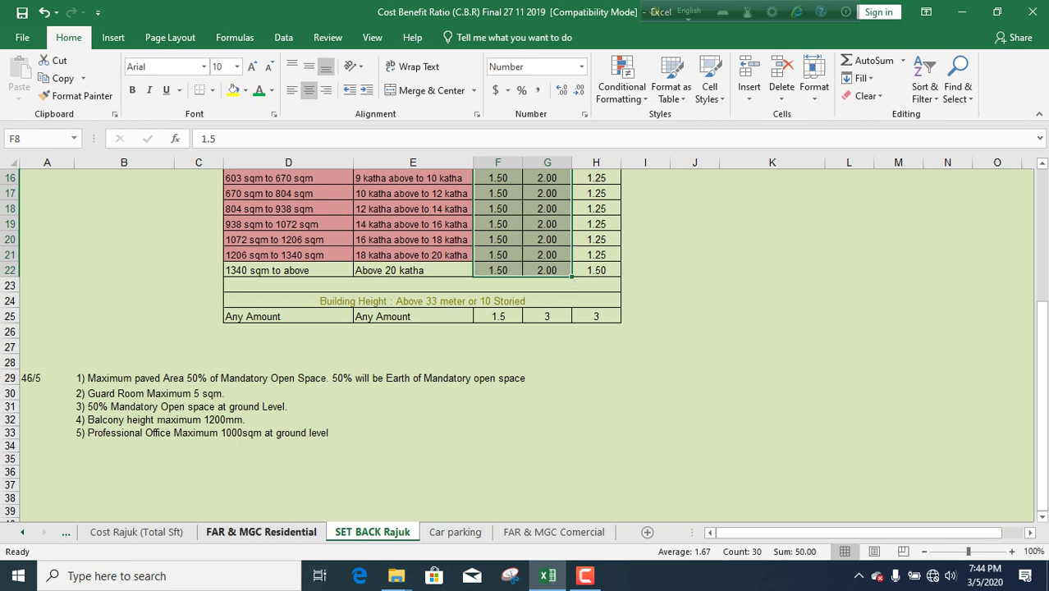
Step: Scroll through the FAR & MGC Residential table, then go back to Cost Rajuk (Total Sft) with Ctrl+PageUp
{"action": "left_click", "coordinate": [261, 532]}
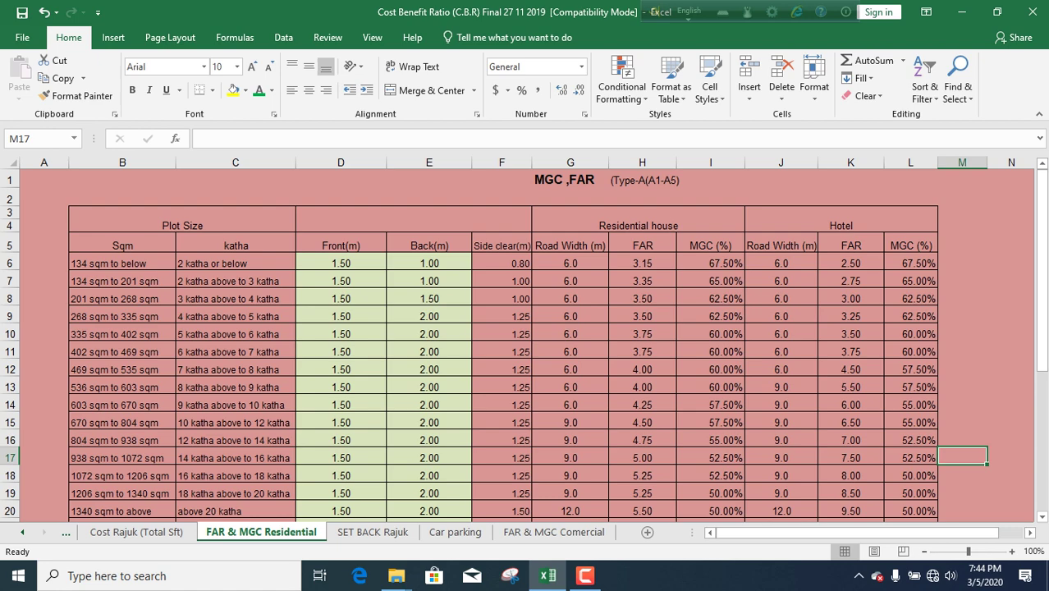
{"action": "scroll", "coordinate": [526, 344], "scroll_direction": "down", "scroll_amount": 1}
{"action": "scroll", "coordinate": [525, 345], "scroll_direction": "down", "scroll_amount": 2}
{"action": "scroll", "coordinate": [525, 345], "scroll_direction": "up", "scroll_amount": 2}
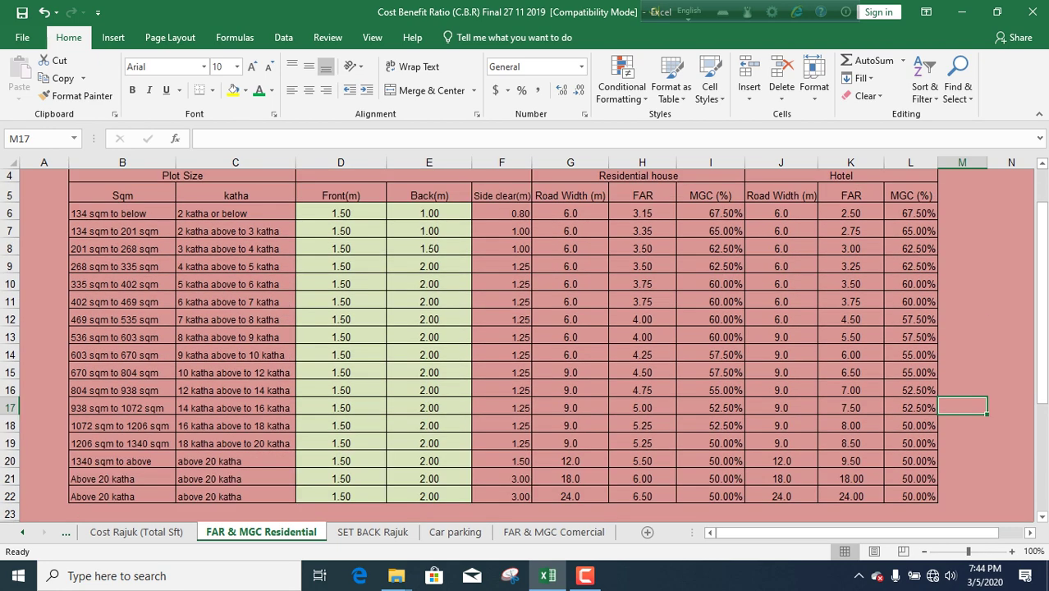
{"action": "scroll", "coordinate": [525, 345], "scroll_direction": "up", "scroll_amount": 1}
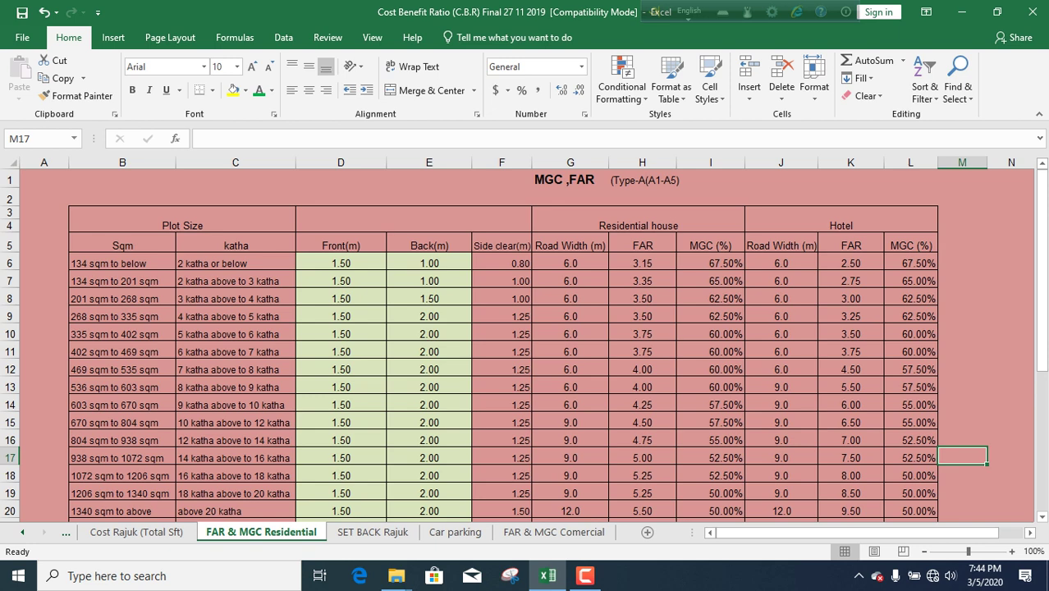
{"action": "scroll", "coordinate": [525, 340], "scroll_direction": "down", "scroll_amount": 1}
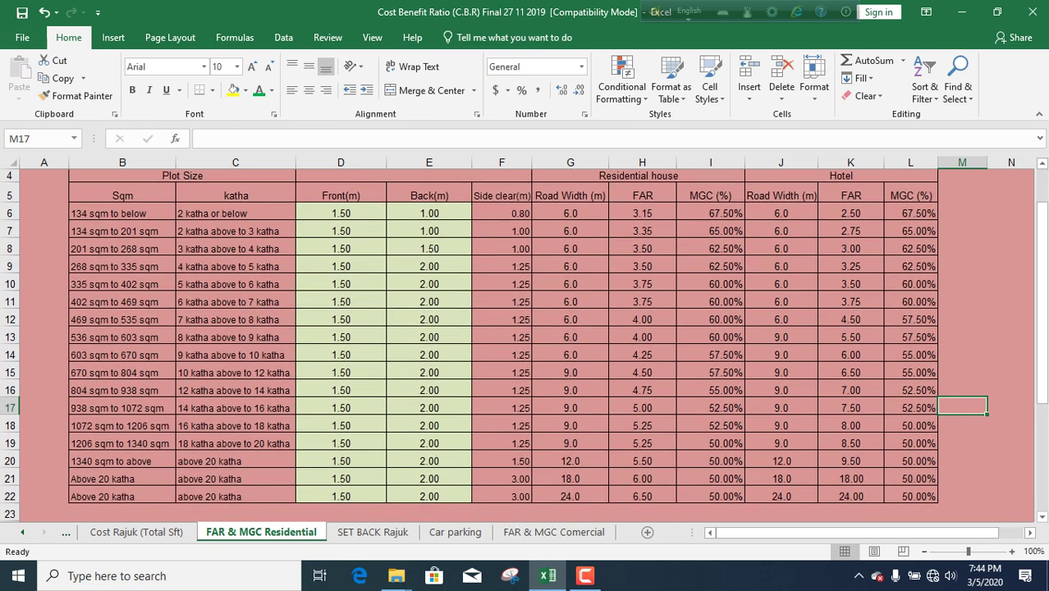
{"action": "key", "text": "ctrl+Page_Up"}
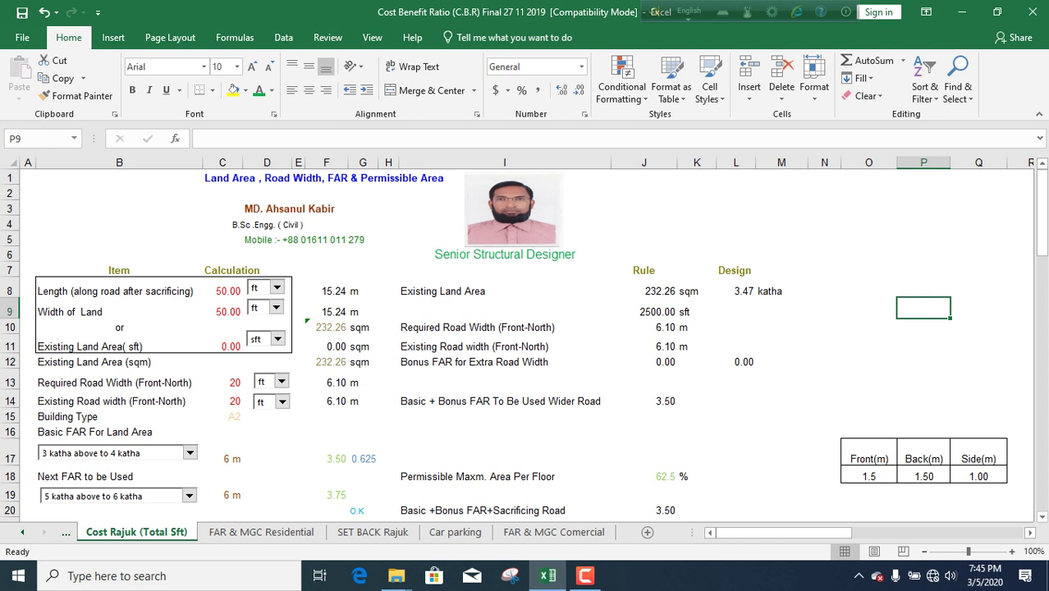
Step: Set the land length in C8 to 72 ft
{"action": "left_click", "coordinate": [222, 291]}
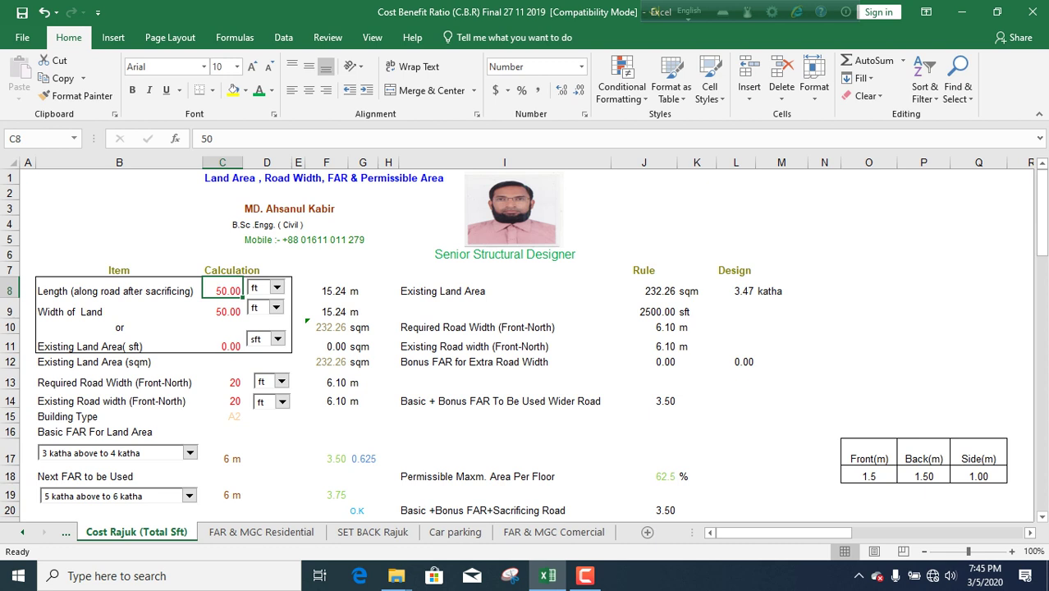
{"action": "type", "text": "72"}
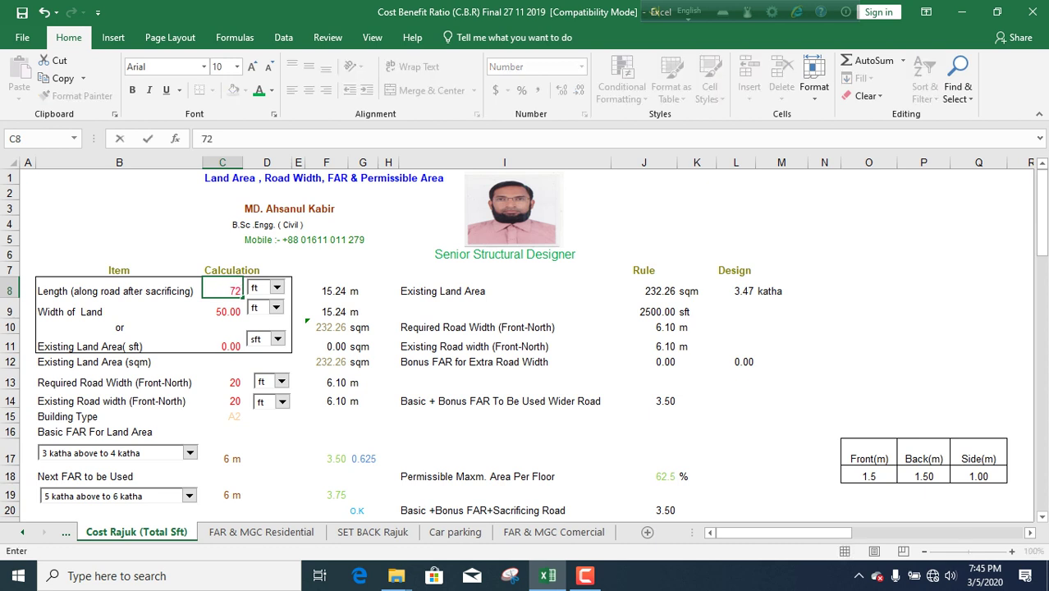
{"action": "key", "text": "Return"}
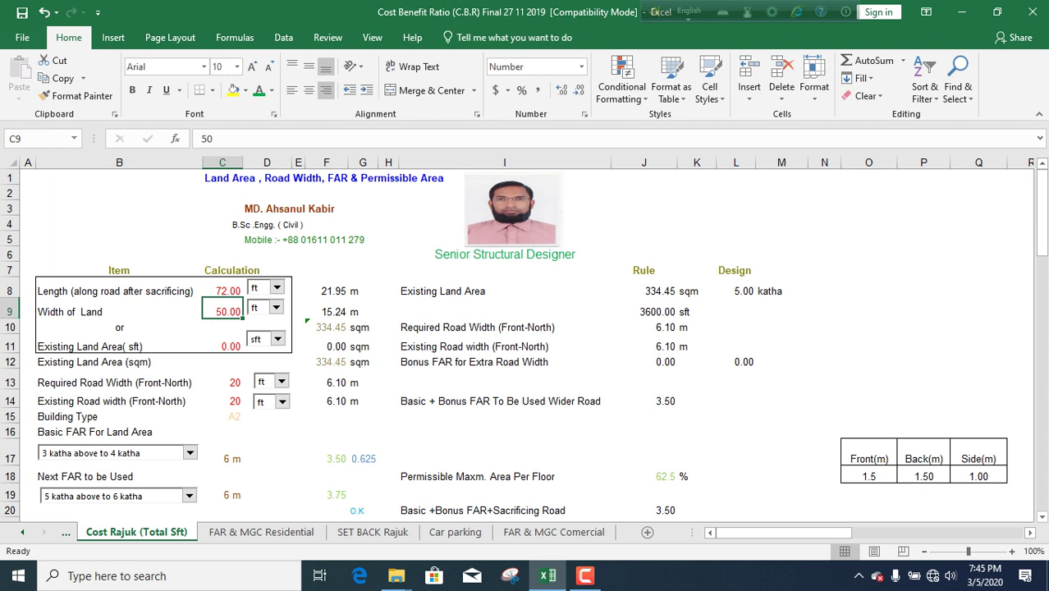
Step: Choose '4 katha above to 5 katha' as the basic FAR land category in row 17
{"action": "left_click", "coordinate": [189, 452]}
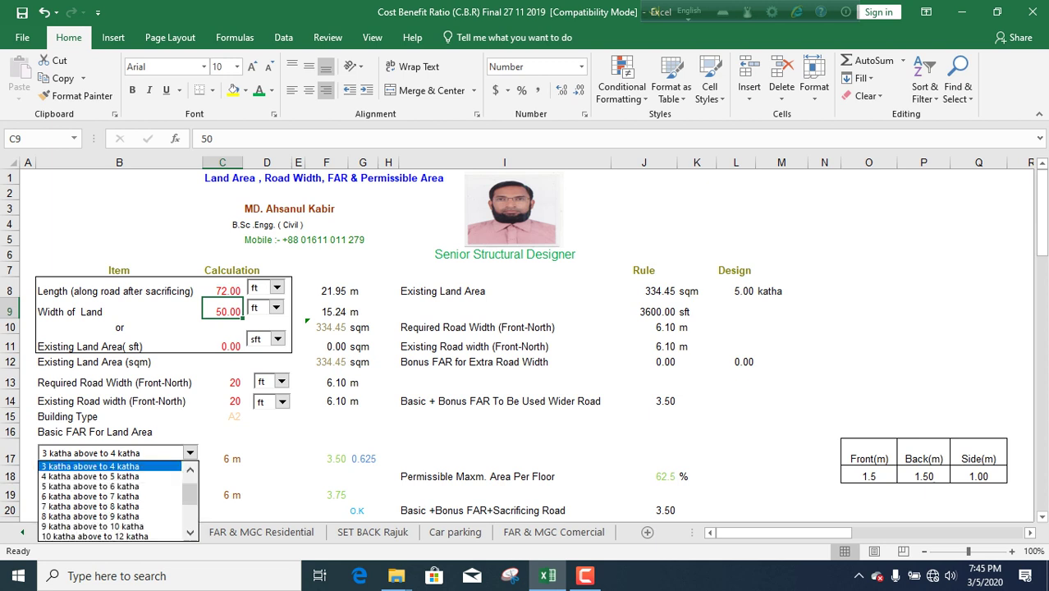
{"action": "key", "text": "Up"}
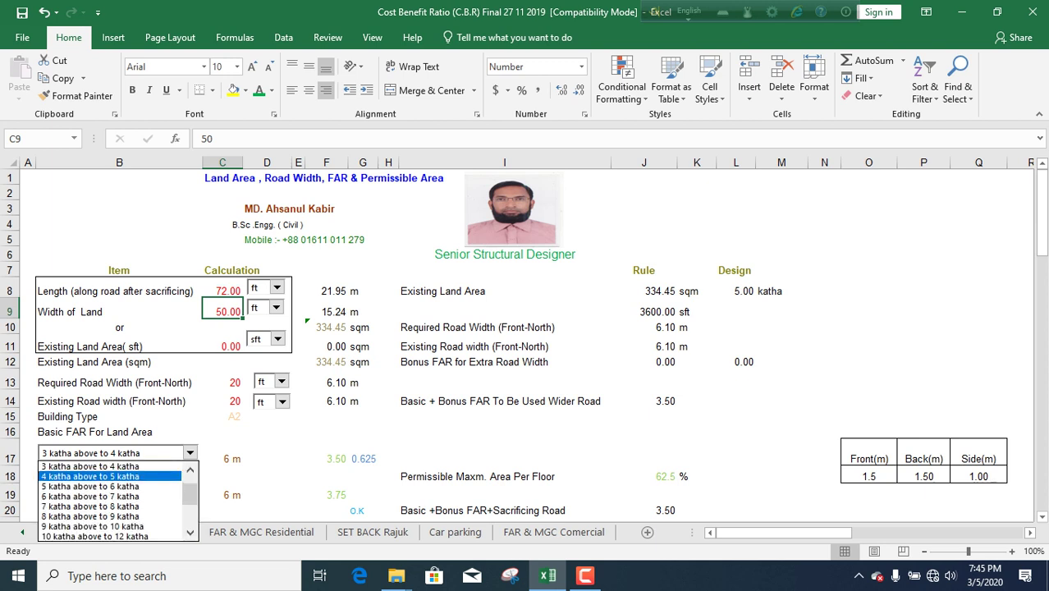
{"action": "key", "text": "Return"}
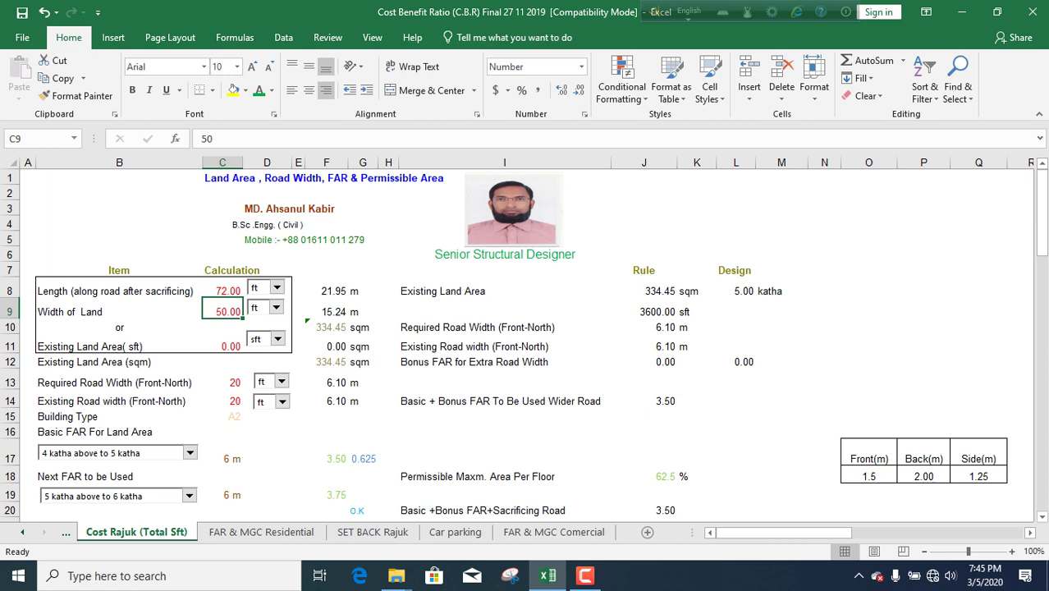
{"action": "left_click", "coordinate": [190, 452]}
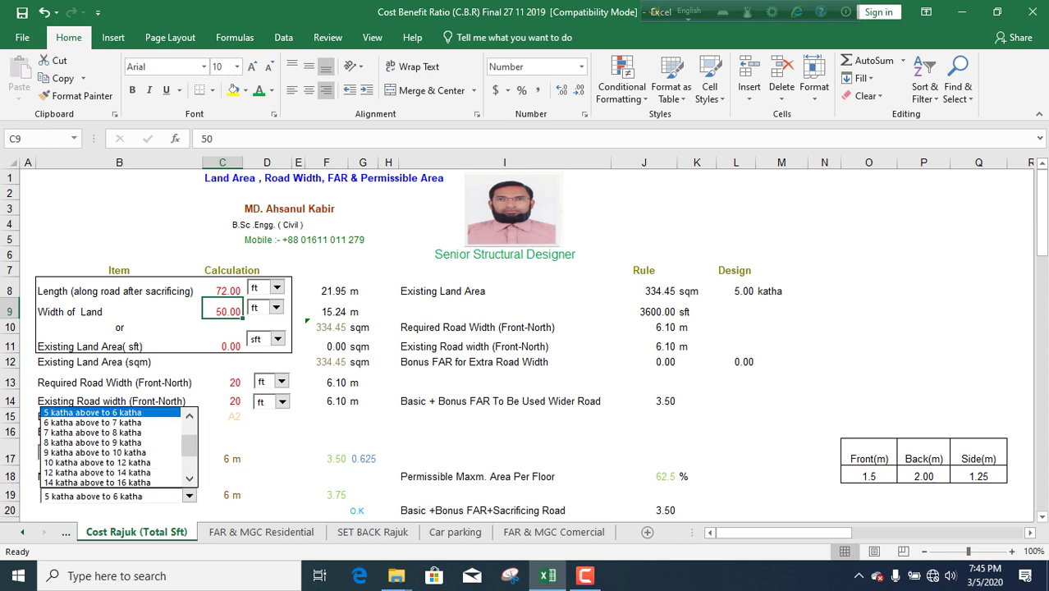
{"action": "left_click", "coordinate": [106, 435]}
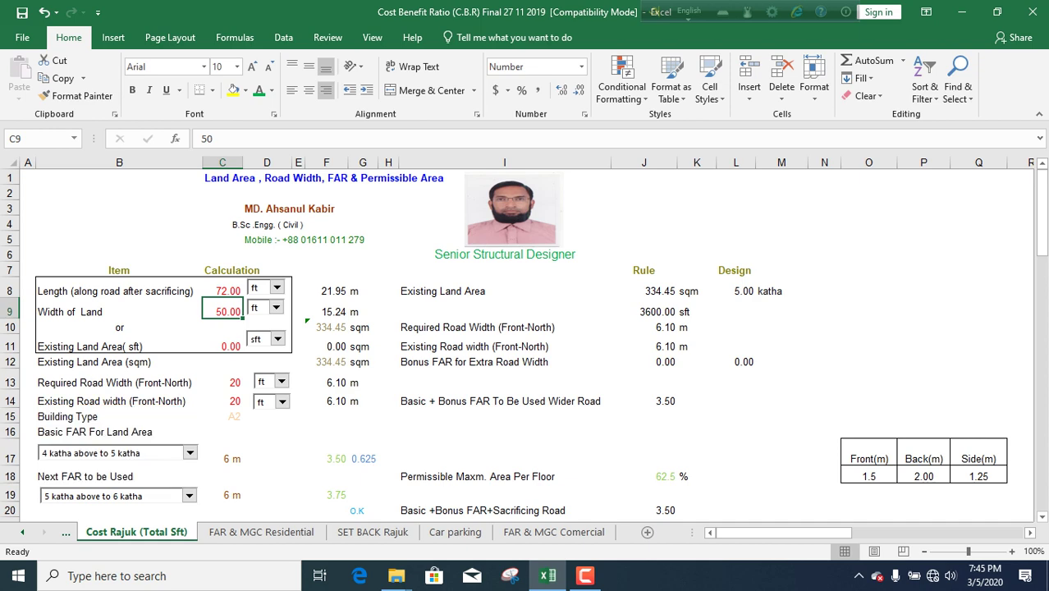
{"action": "scroll", "coordinate": [523, 345], "scroll_direction": "down", "scroll_amount": 1}
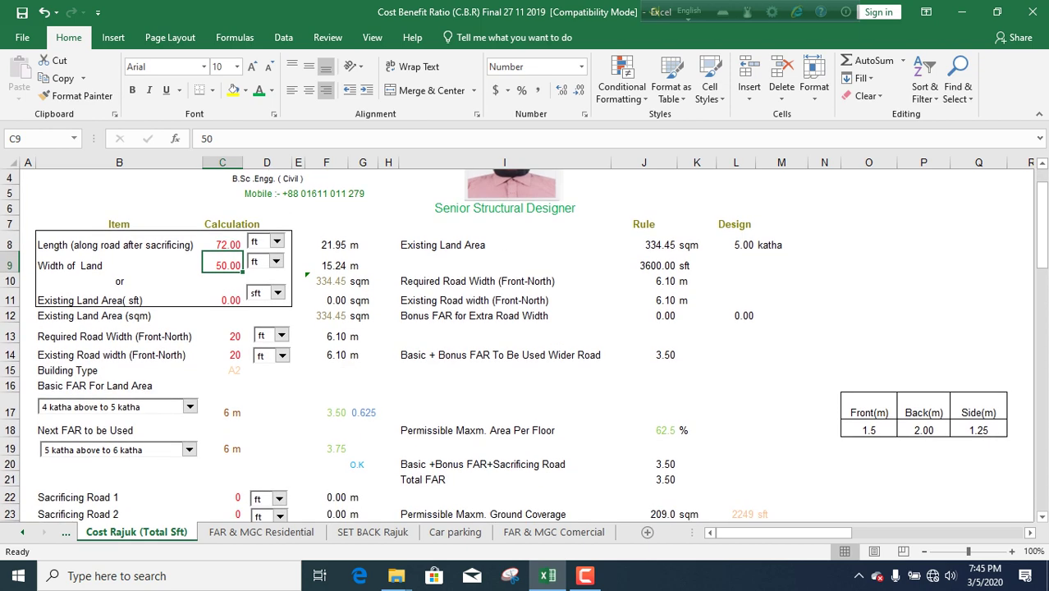
{"action": "scroll", "coordinate": [523, 344], "scroll_direction": "down", "scroll_amount": 1}
{"action": "scroll", "coordinate": [524, 345], "scroll_direction": "down", "scroll_amount": 1}
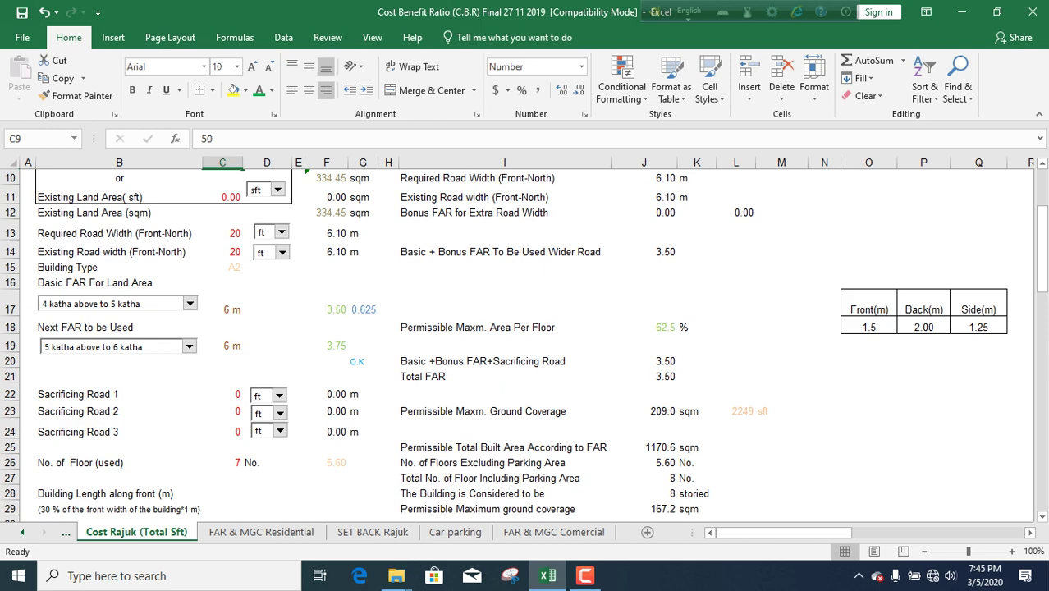
{"action": "scroll", "coordinate": [526, 345], "scroll_direction": "down", "scroll_amount": 1}
{"action": "scroll", "coordinate": [525, 344], "scroll_direction": "down", "scroll_amount": 1}
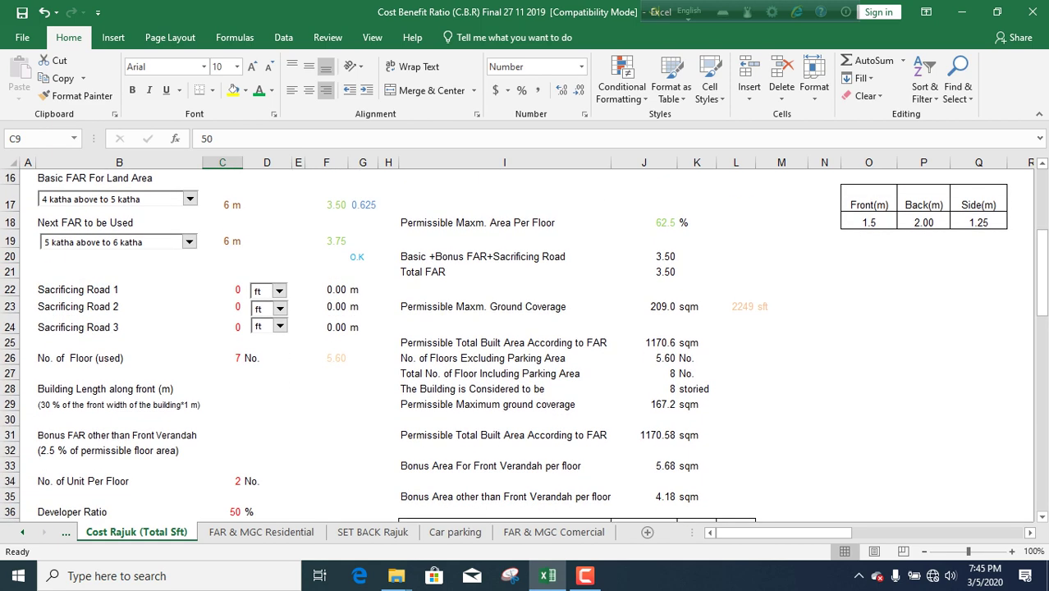
{"action": "scroll", "coordinate": [525, 345], "scroll_direction": "down", "scroll_amount": 2}
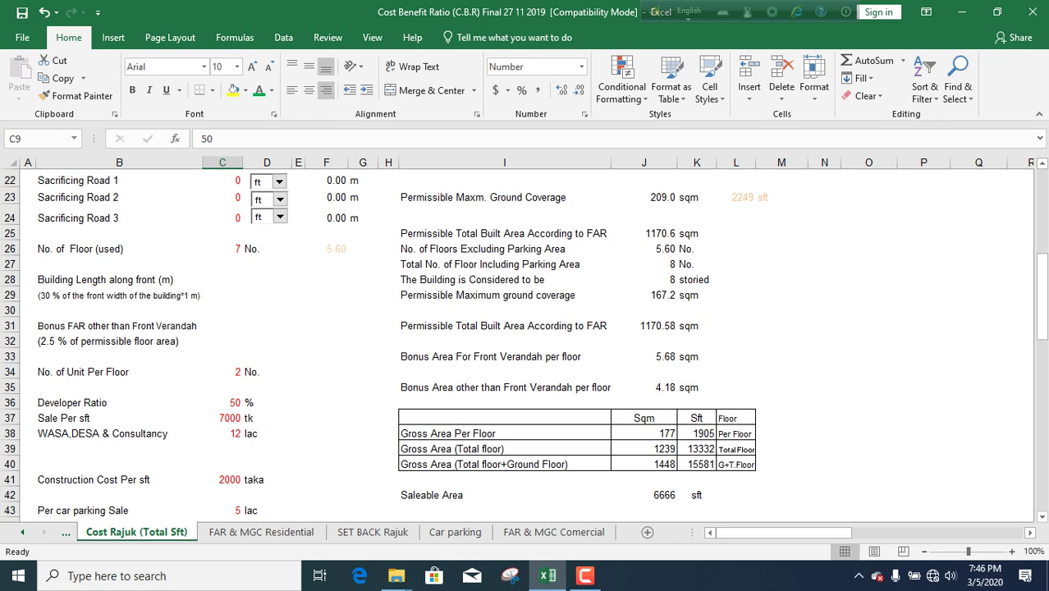
{"action": "scroll", "coordinate": [525, 344], "scroll_direction": "up", "scroll_amount": 1}
Step: Enter 8 as the number of floors used in C26
{"action": "left_click", "coordinate": [222, 298]}
{"action": "type", "text": "8"}
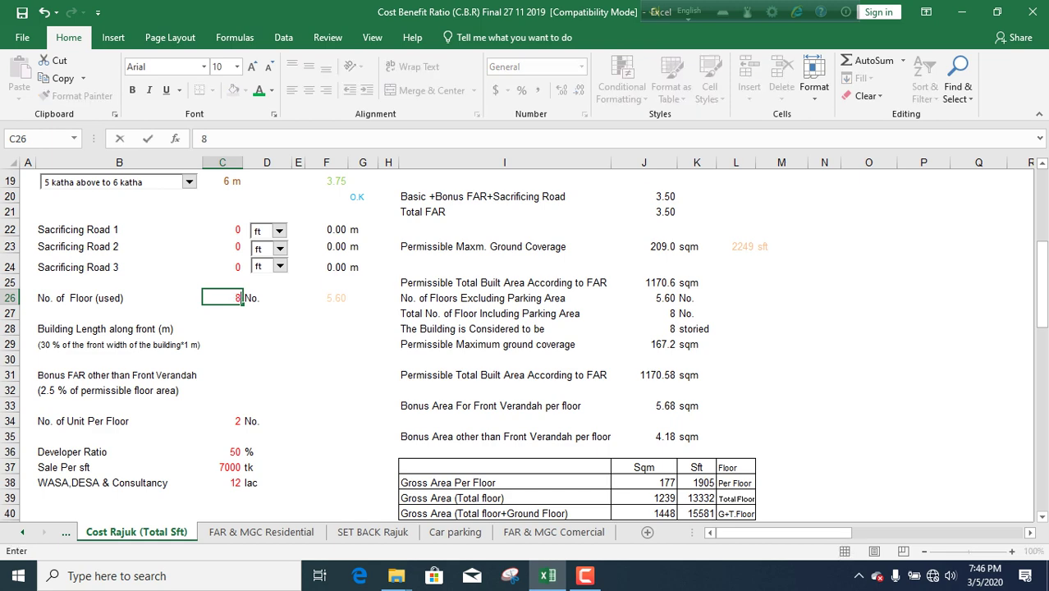
{"action": "key", "text": "BackSpace"}
{"action": "type", "text": "8"}
{"action": "left_click", "coordinate": [326, 389]}
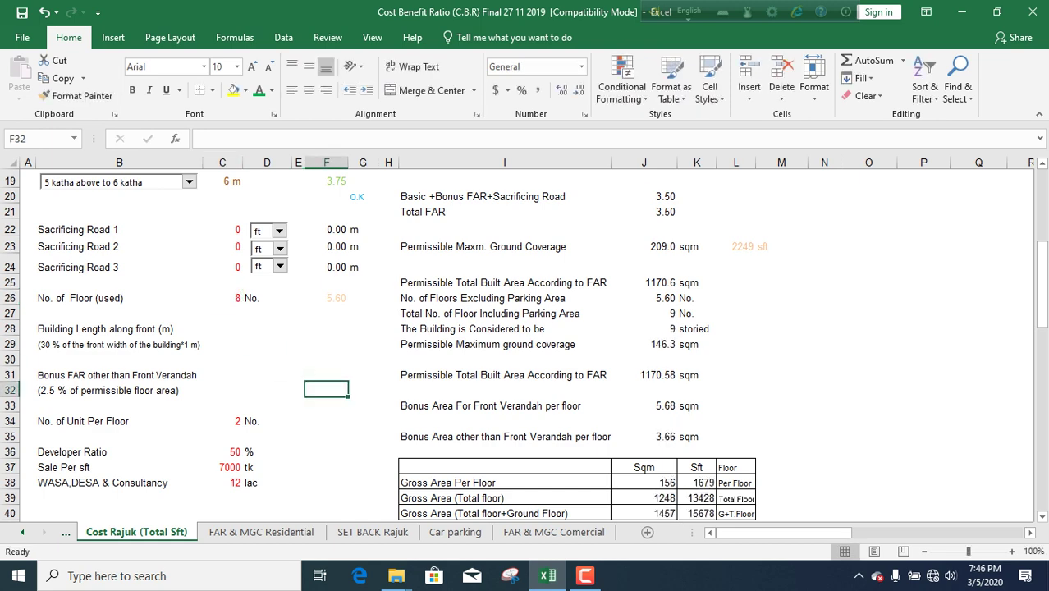
{"action": "scroll", "coordinate": [525, 345], "scroll_direction": "down", "scroll_amount": 2}
{"action": "scroll", "coordinate": [525, 344], "scroll_direction": "up", "scroll_amount": 1}
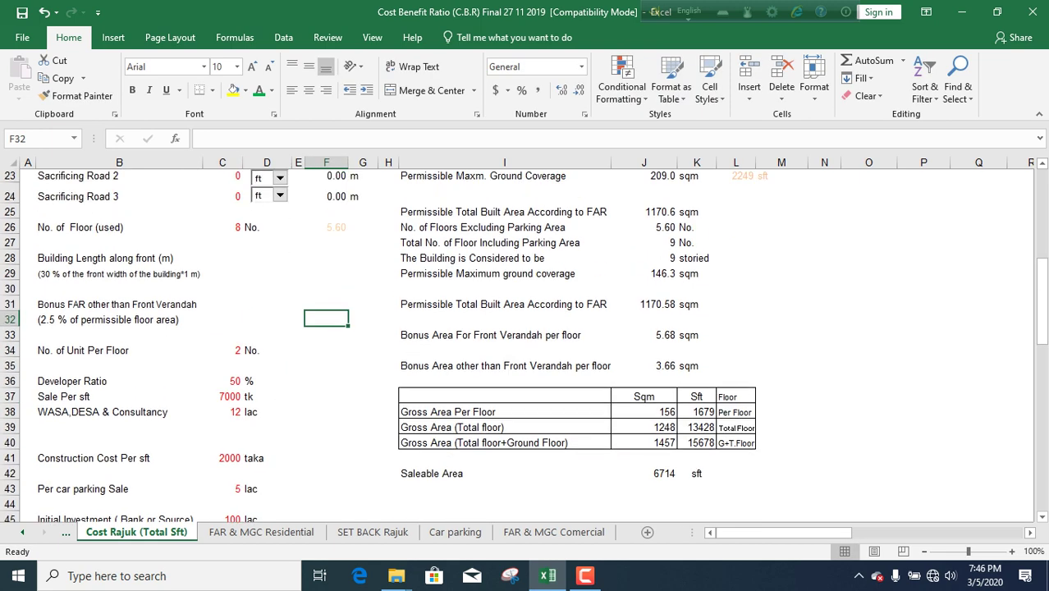
{"action": "scroll", "coordinate": [526, 345], "scroll_direction": "up", "scroll_amount": 1}
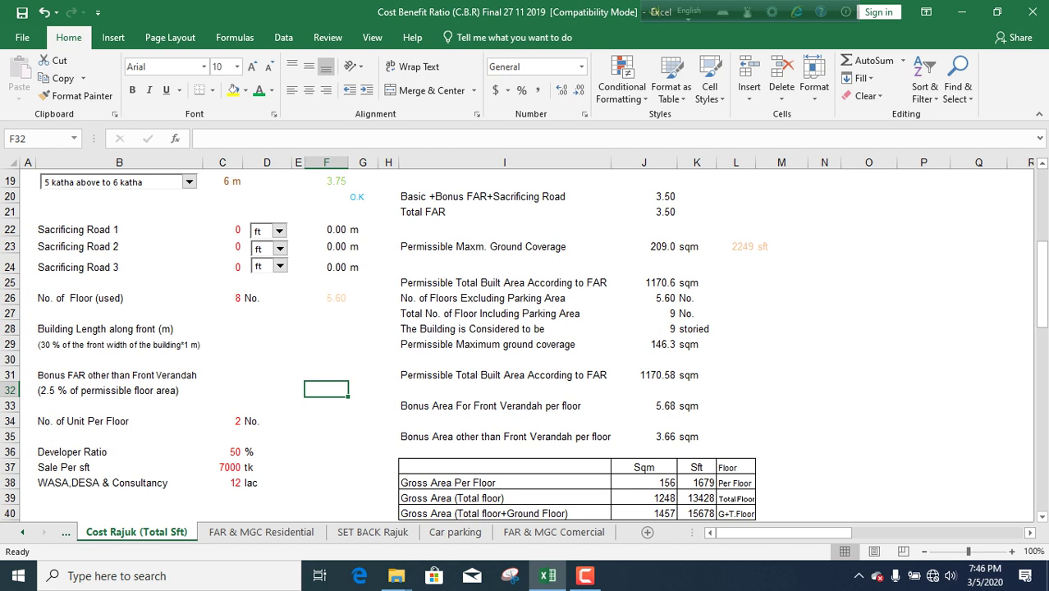
{"action": "scroll", "coordinate": [525, 340], "scroll_direction": "up", "scroll_amount": 1}
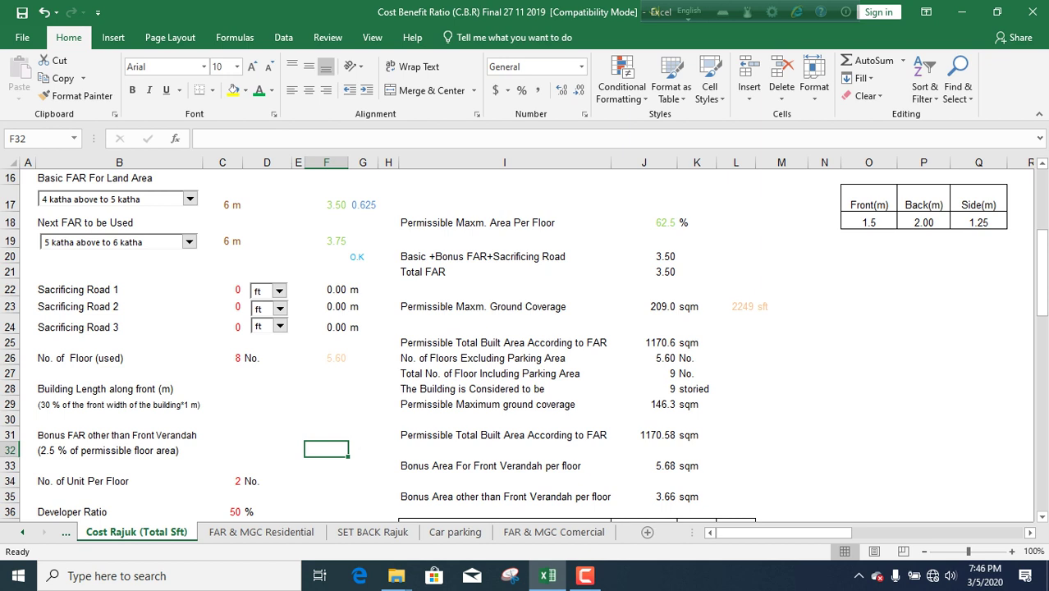
Step: Try 6 floors used and check the recalculated areas
{"action": "left_click", "coordinate": [221, 358]}
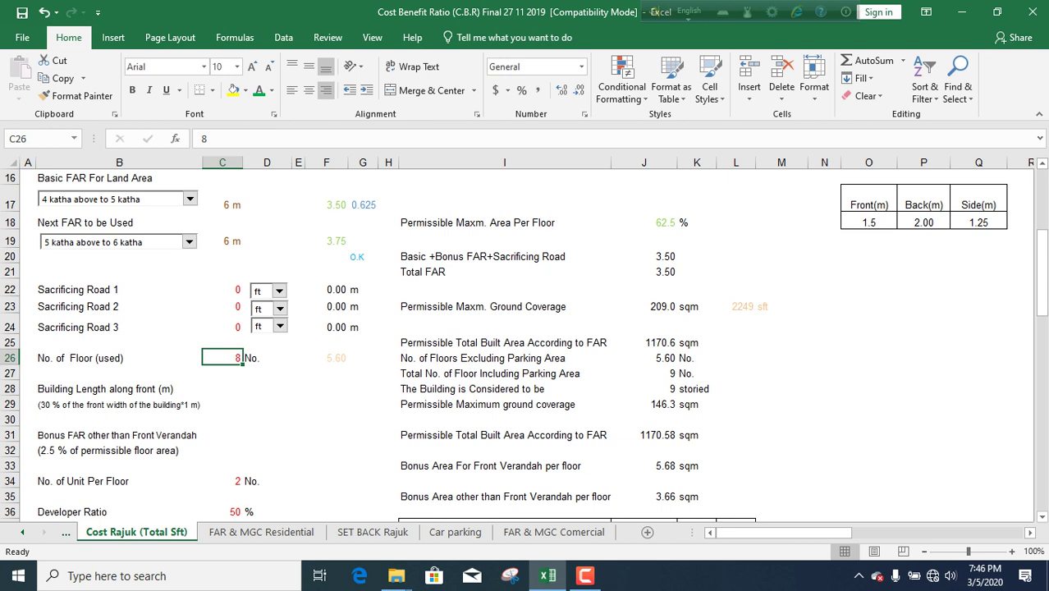
{"action": "type", "text": "6"}
{"action": "left_click", "coordinate": [267, 402]}
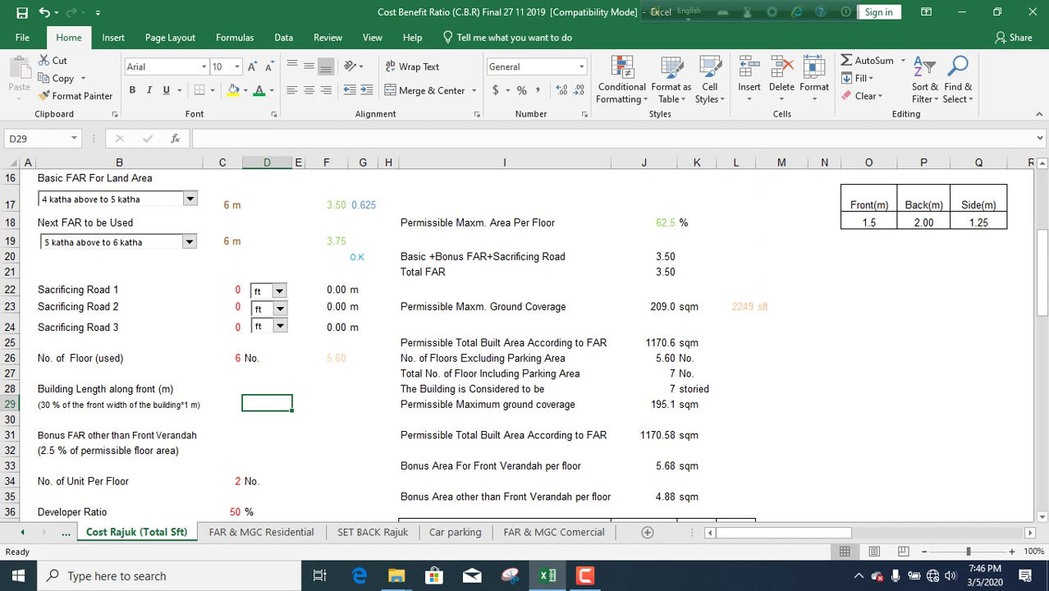
{"action": "scroll", "coordinate": [525, 345], "scroll_direction": "down", "scroll_amount": 1}
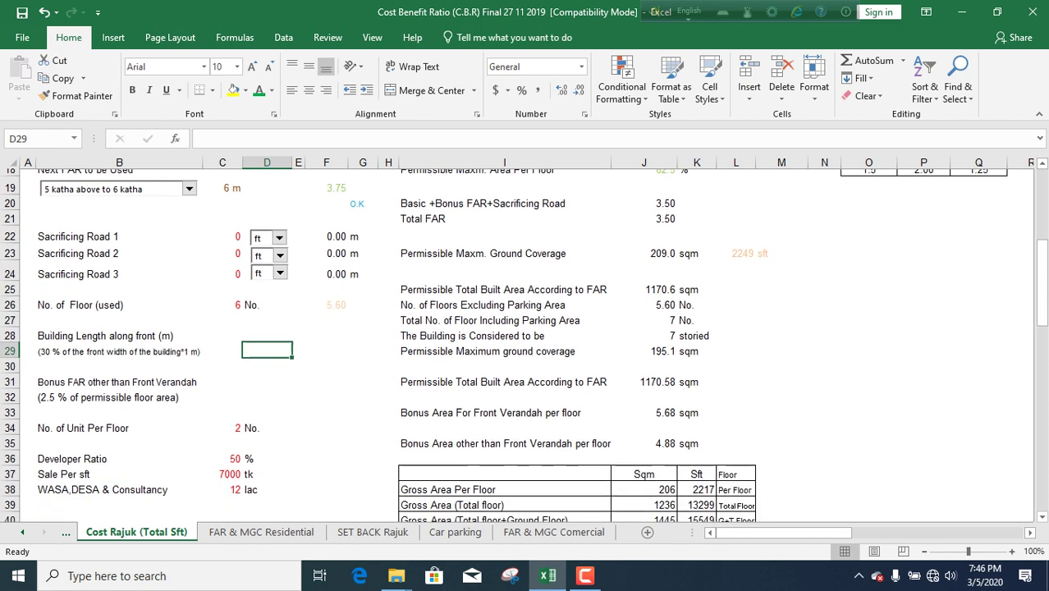
{"action": "scroll", "coordinate": [526, 344], "scroll_direction": "down", "scroll_amount": 1}
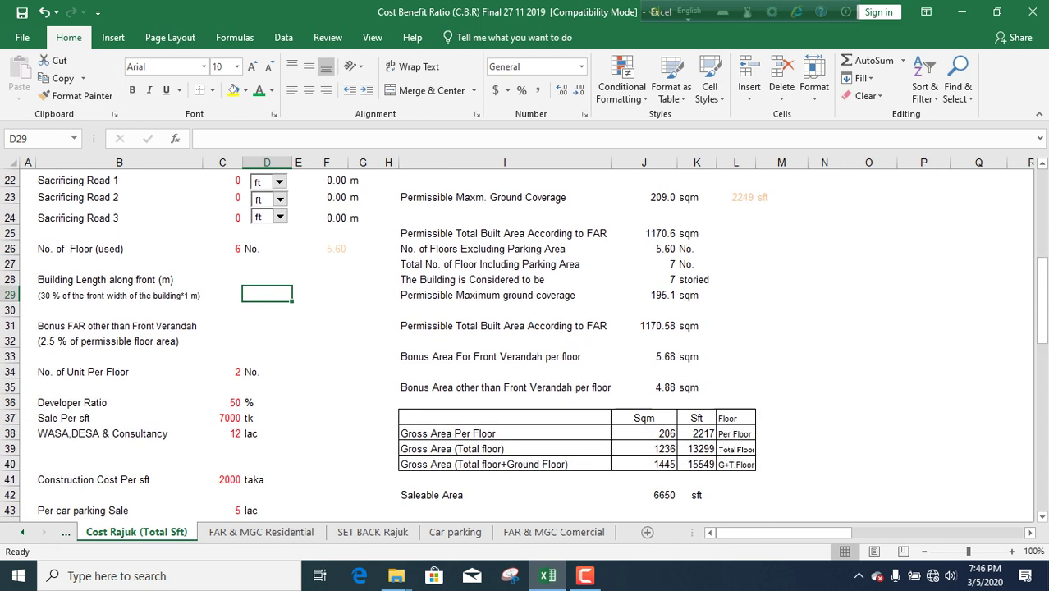
{"action": "scroll", "coordinate": [525, 345], "scroll_direction": "up", "scroll_amount": 1}
Step: Restore 8 floors, giving a 9-storied building with 6714 sft saleable area
{"action": "key", "text": "Left"}
{"action": "key", "text": "Up"}
{"action": "key", "text": "Up"}
{"action": "key", "text": "Up"}
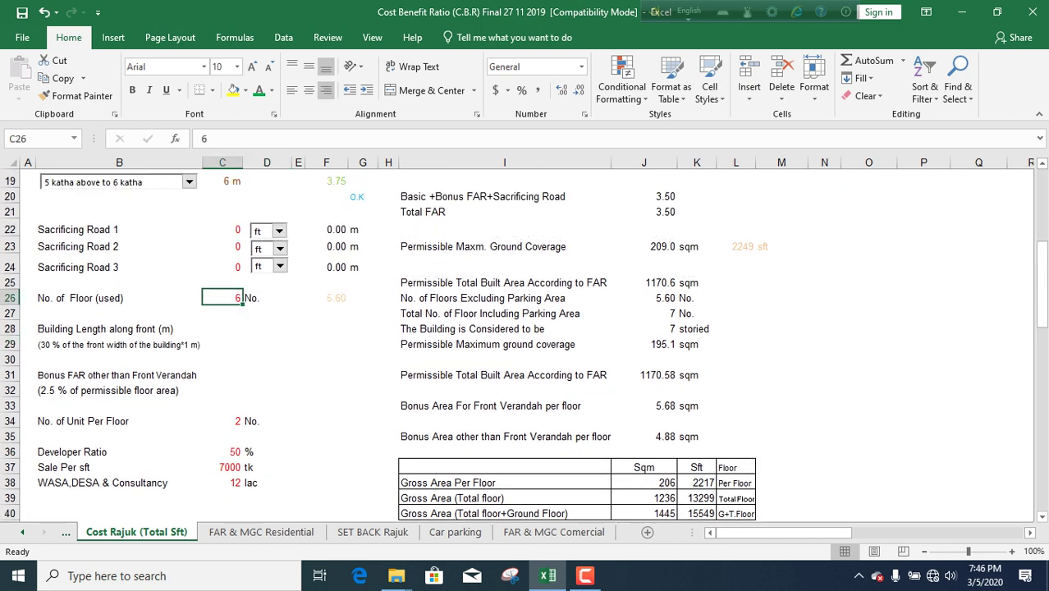
{"action": "type", "text": "8"}
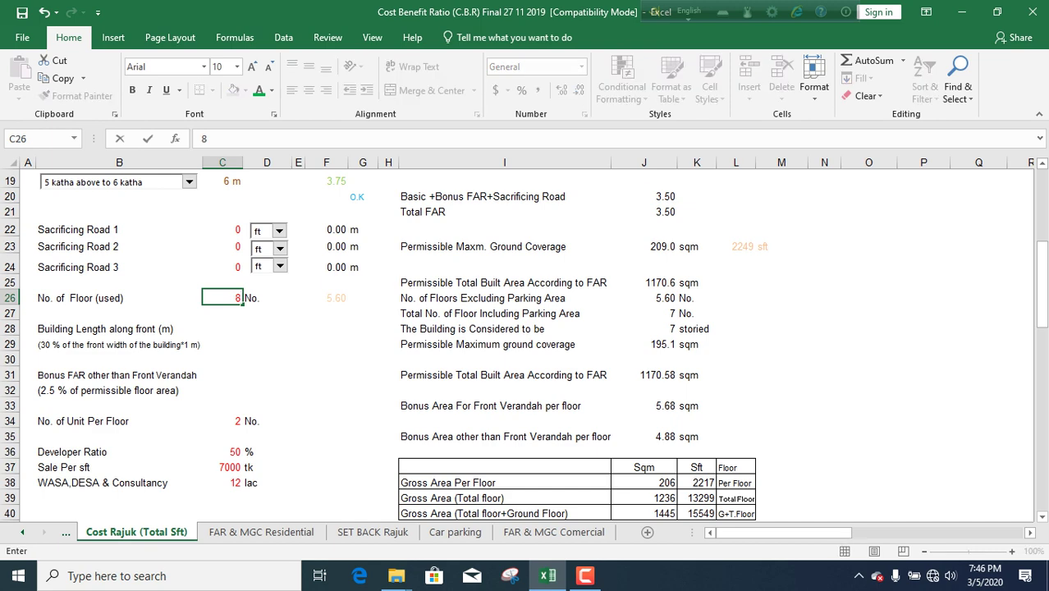
{"action": "left_click", "coordinate": [267, 374]}
{"action": "scroll", "coordinate": [526, 345], "scroll_direction": "down", "scroll_amount": 1}
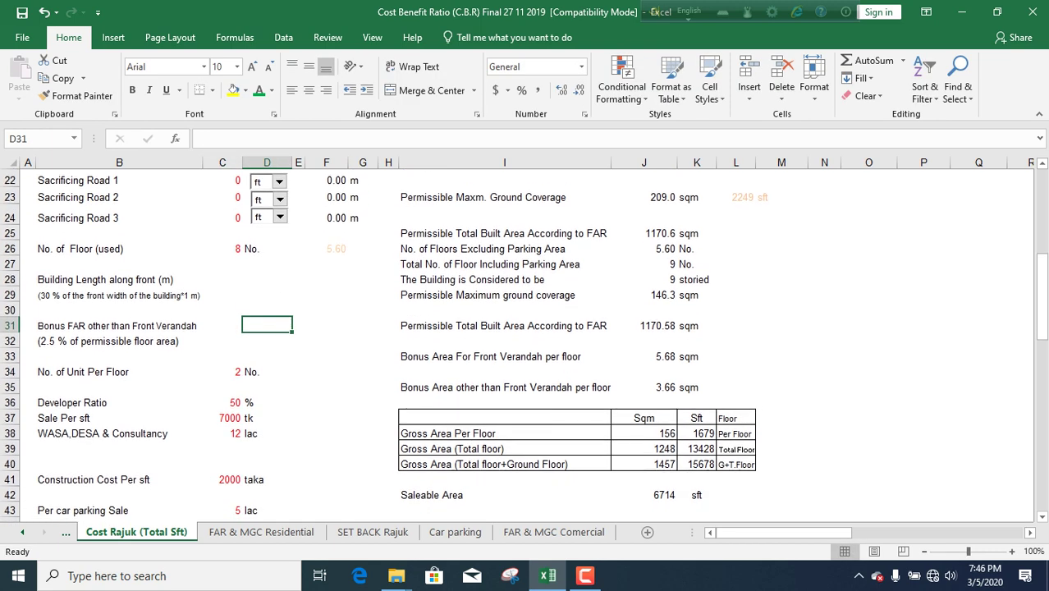
{"action": "scroll", "coordinate": [525, 345], "scroll_direction": "down", "scroll_amount": 2}
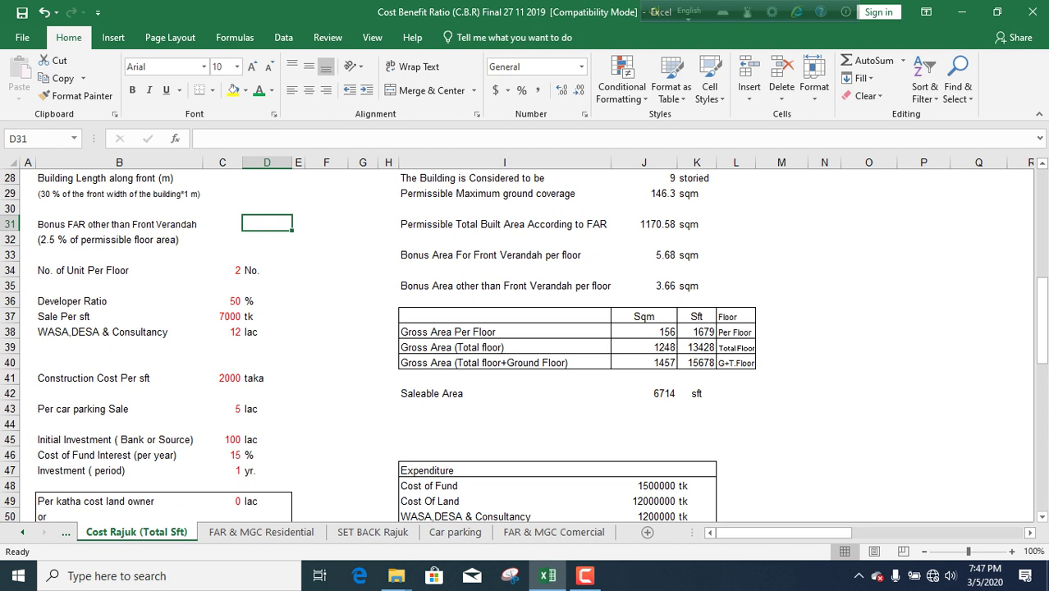
Step: Lower the Sale Per sft in C37 to 6000 tk
{"action": "left_click", "coordinate": [221, 316]}
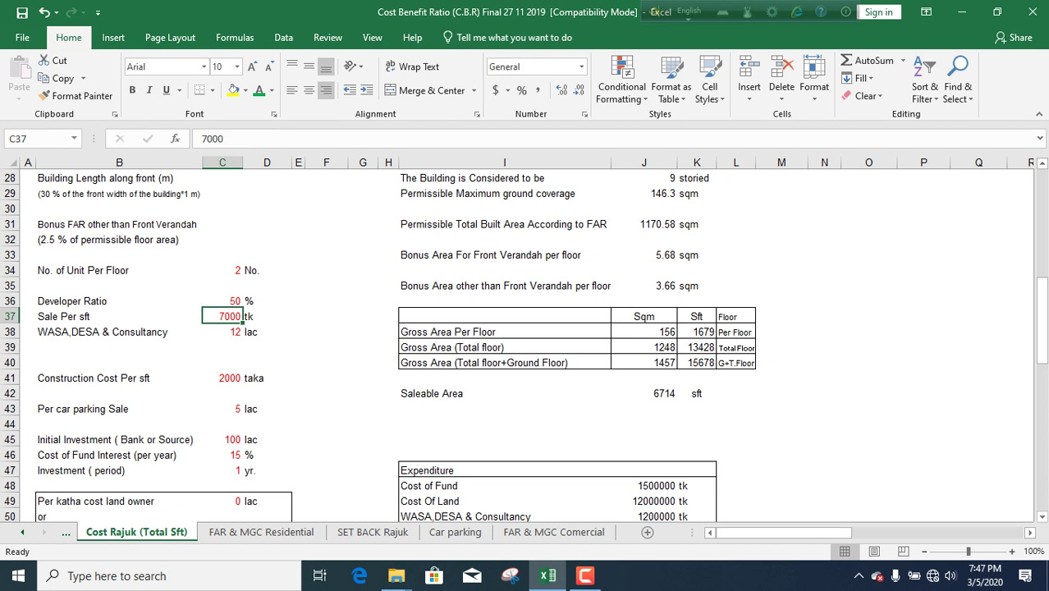
{"action": "type", "text": "6000"}
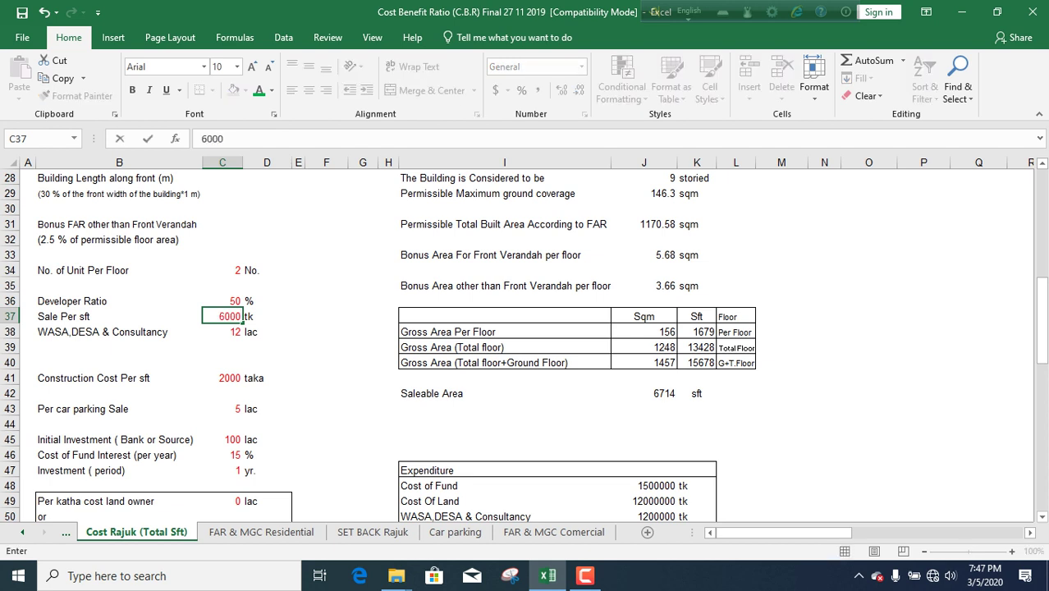
{"action": "key", "text": "Tab"}
{"action": "key", "text": "Tab"}
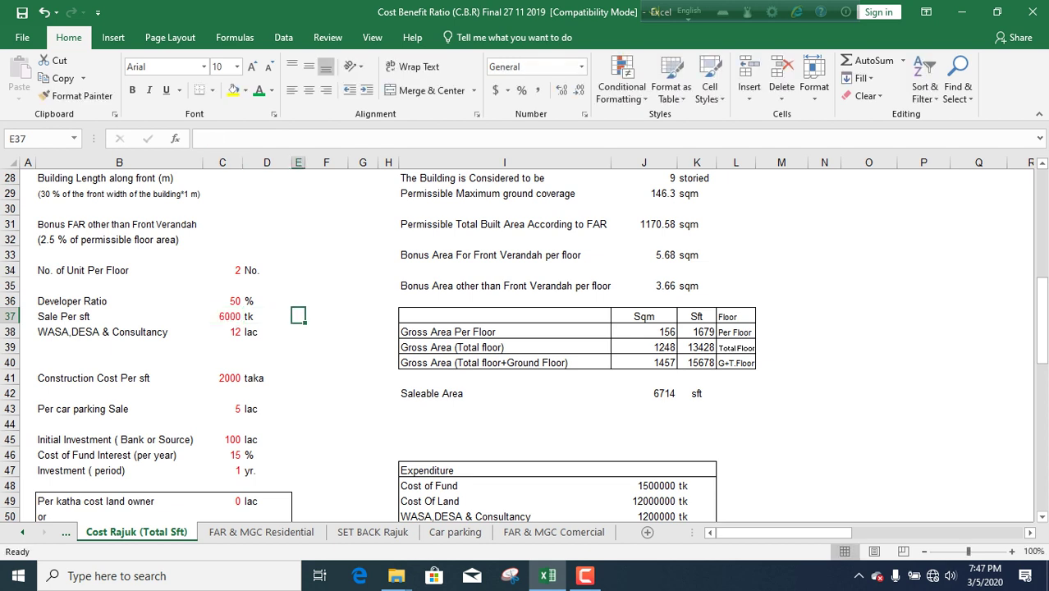
{"action": "scroll", "coordinate": [523, 345], "scroll_direction": "down", "scroll_amount": 1}
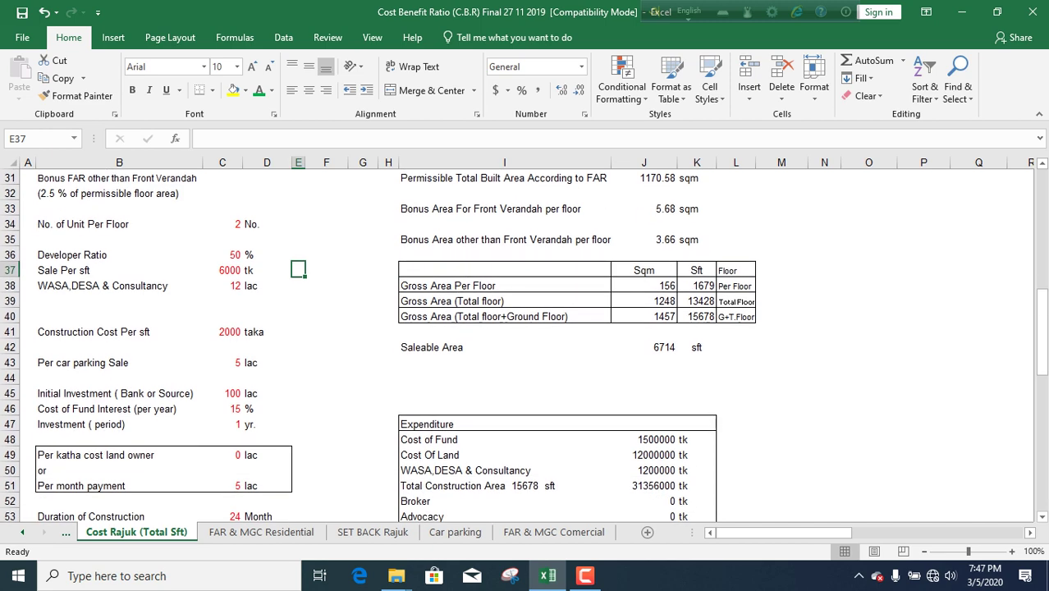
{"action": "scroll", "coordinate": [524, 345], "scroll_direction": "down", "scroll_amount": 1}
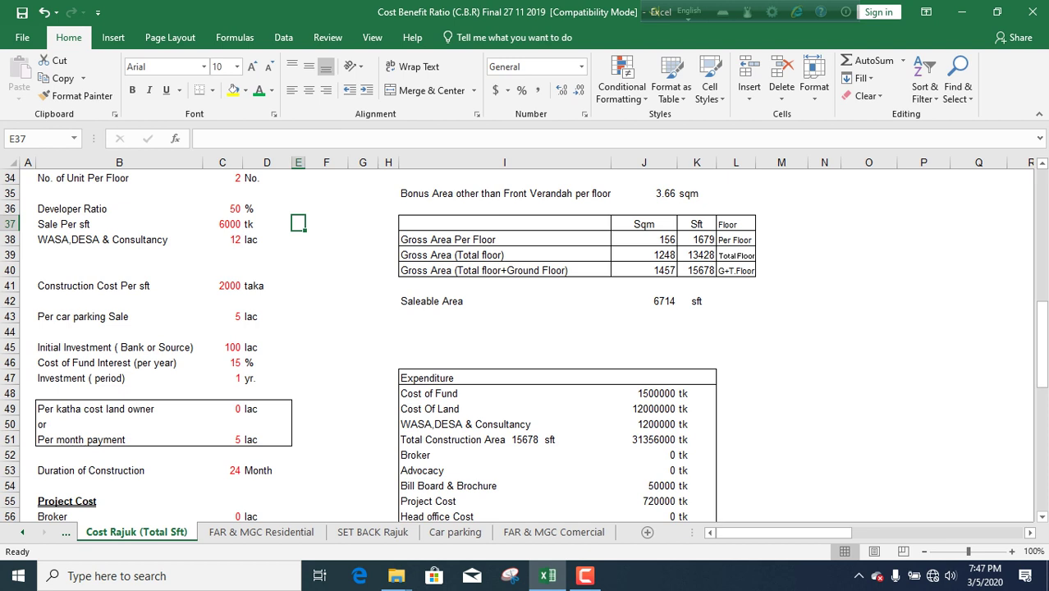
Step: Raise the Initial Investment in C45 to 150 lac, making cost of fund 2,250,000 tk
{"action": "left_click", "coordinate": [222, 347]}
{"action": "type", "text": "15"}
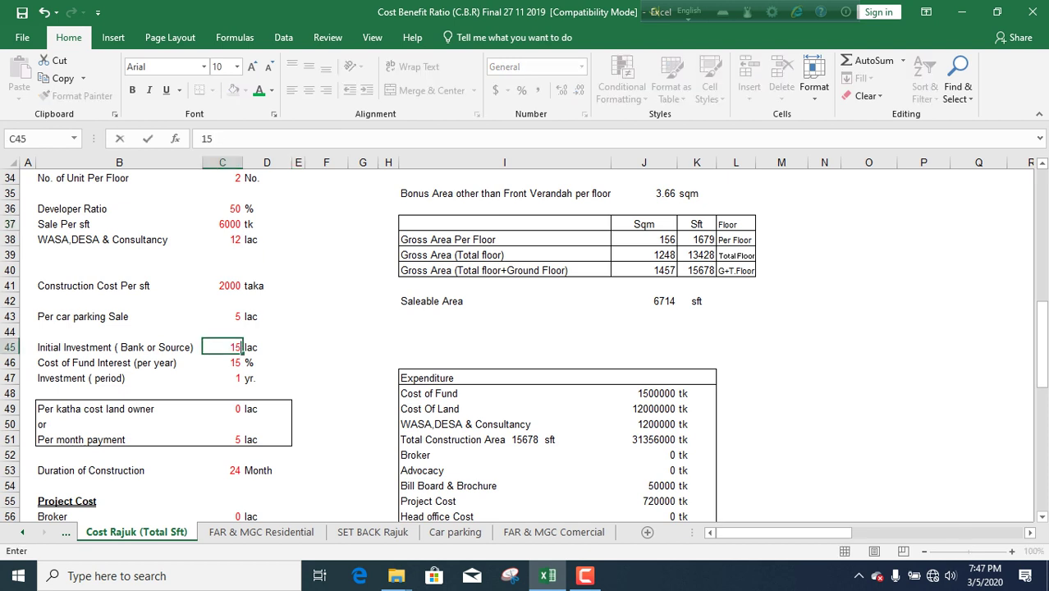
{"action": "type", "text": "0"}
{"action": "key", "text": "Tab"}
{"action": "key", "text": "Tab"}
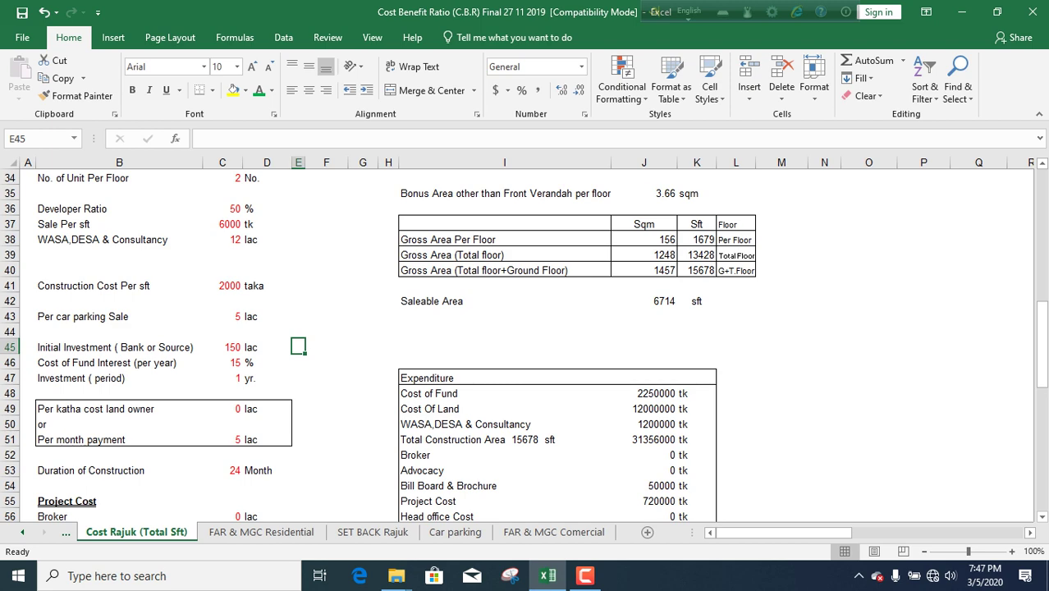
{"action": "scroll", "coordinate": [524, 344], "scroll_direction": "down", "scroll_amount": 1}
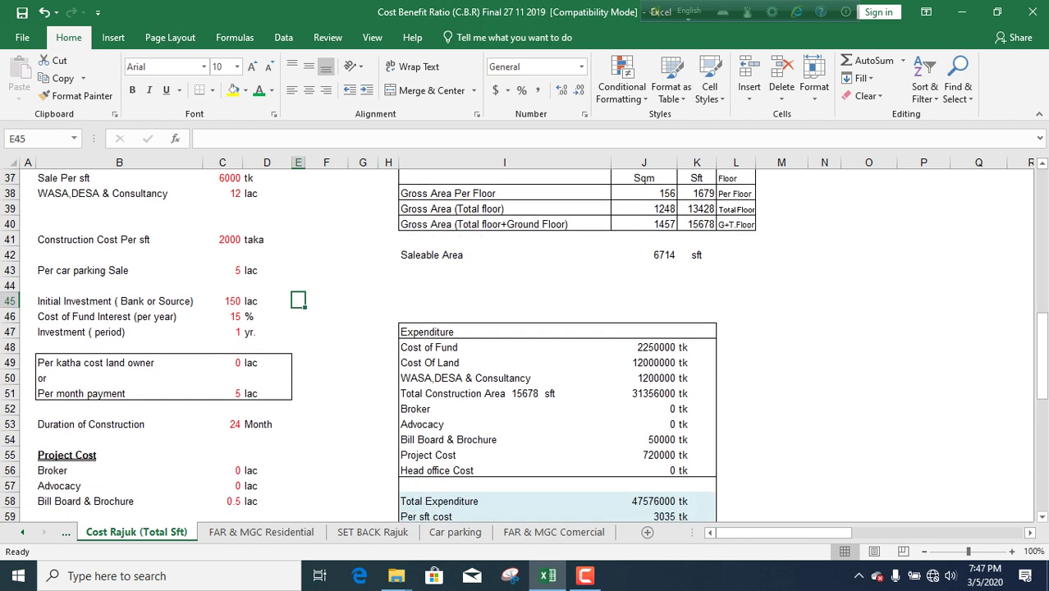
{"action": "scroll", "coordinate": [524, 345], "scroll_direction": "down", "scroll_amount": 1}
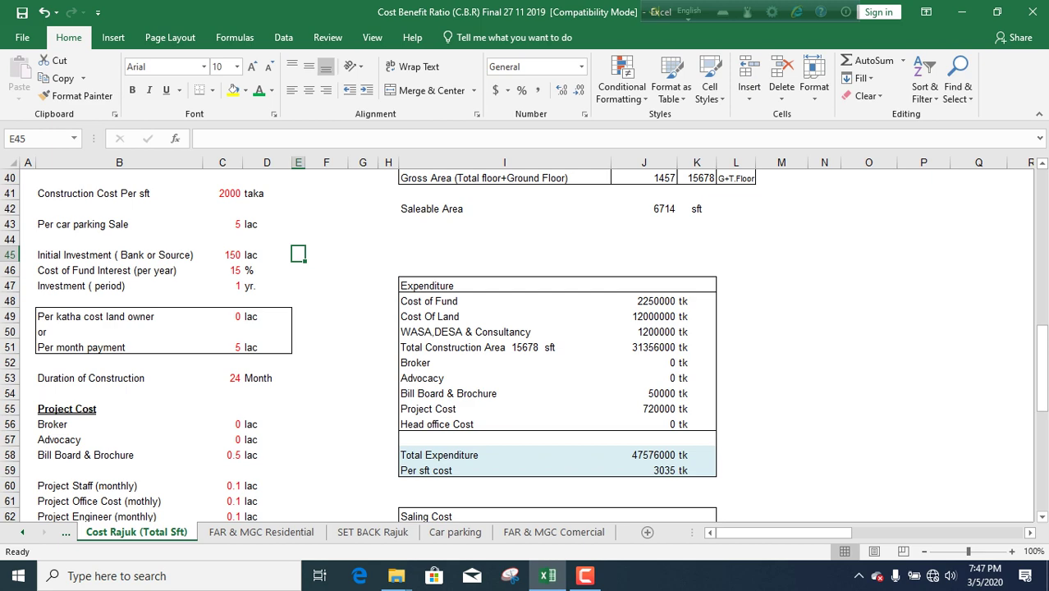
{"action": "scroll", "coordinate": [524, 345], "scroll_direction": "down", "scroll_amount": 1}
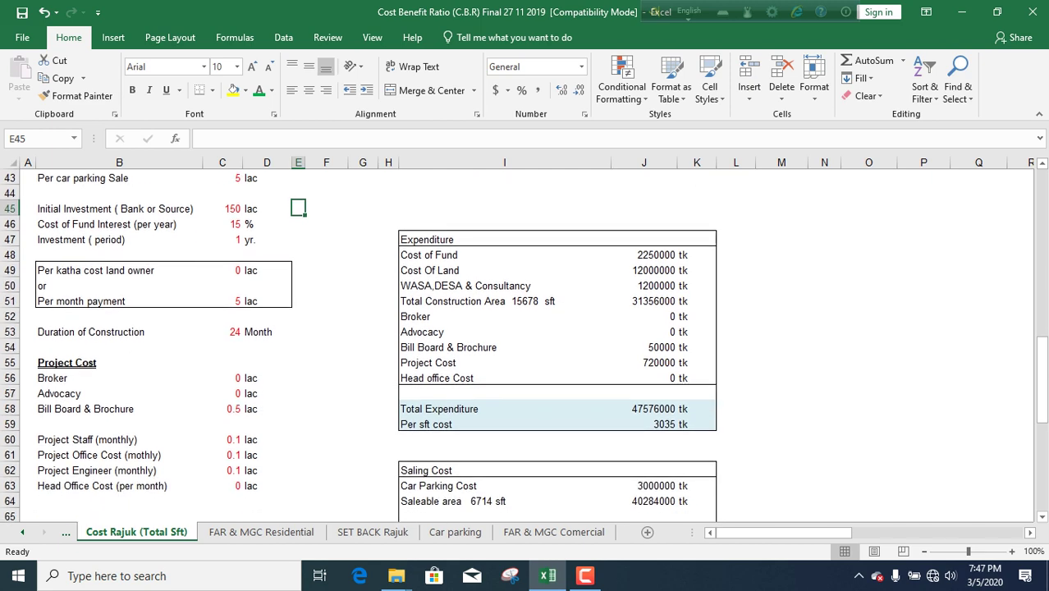
Step: Enter a per katha land owner cost of 50 lac and a monthly payment of 0
{"action": "key", "text": "Down"}
{"action": "key", "text": "Down"}
{"action": "key", "text": "Down"}
{"action": "key", "text": "Left"}
{"action": "key", "text": "Left"}
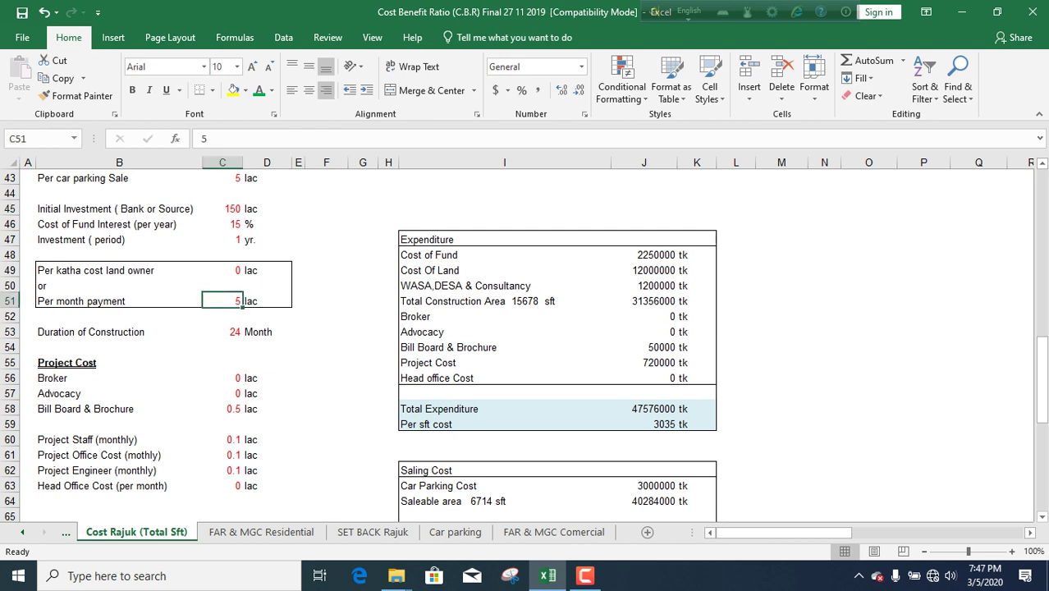
{"action": "key", "text": "Up"}
{"action": "key", "text": "Up"}
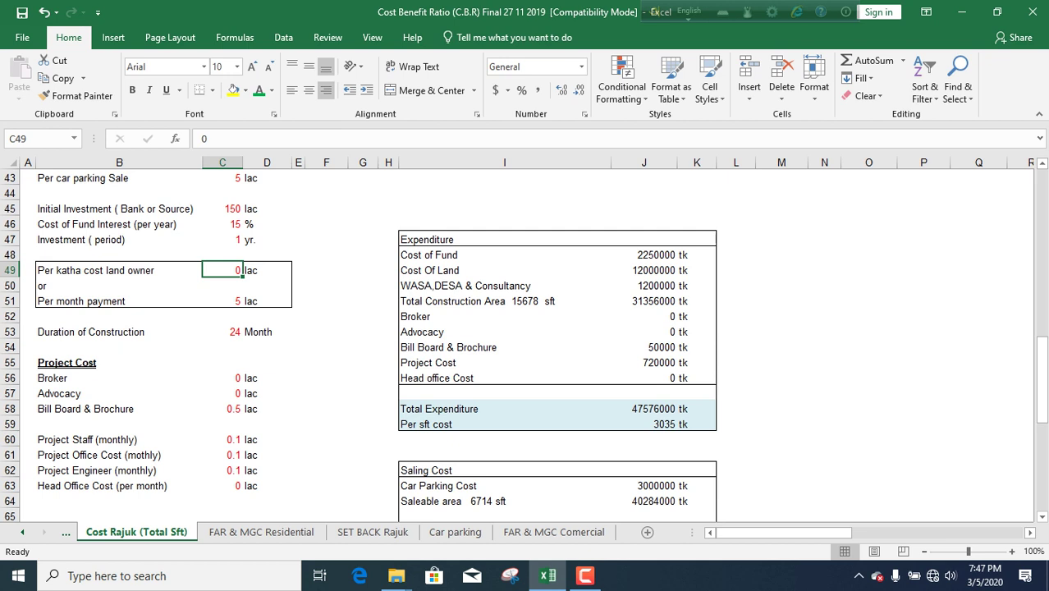
{"action": "type", "text": "50"}
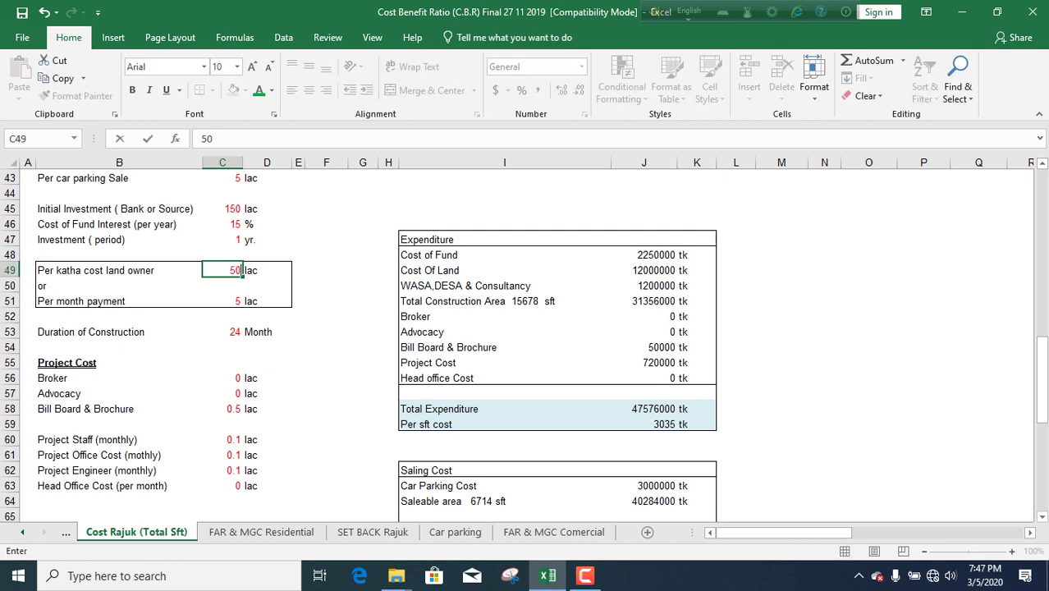
{"action": "key", "text": "Down"}
{"action": "key", "text": "Down"}
{"action": "type", "text": "0"}
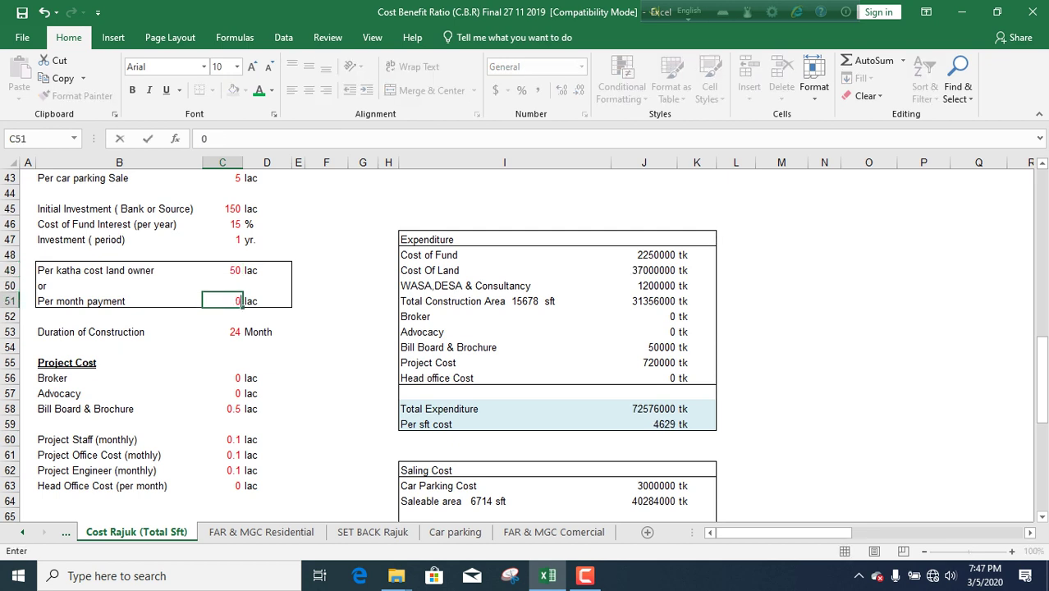
{"action": "left_click", "coordinate": [326, 238]}
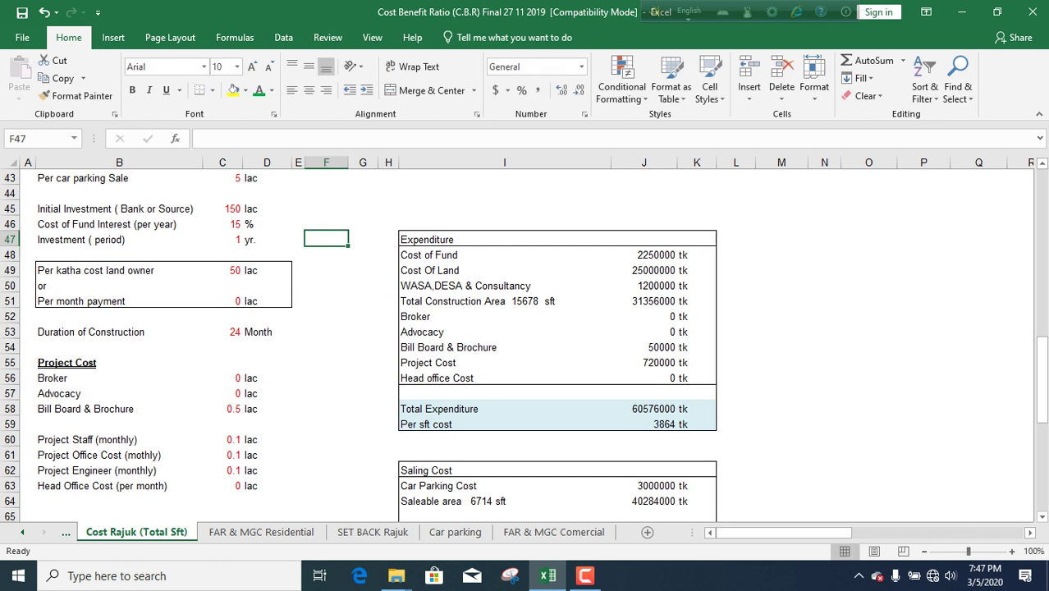
Step: Lower the per katha land owner cost to 25 lac, making Cost of Land 12,500,000 tk
{"action": "left_click", "coordinate": [221, 270]}
{"action": "type", "text": "25"}
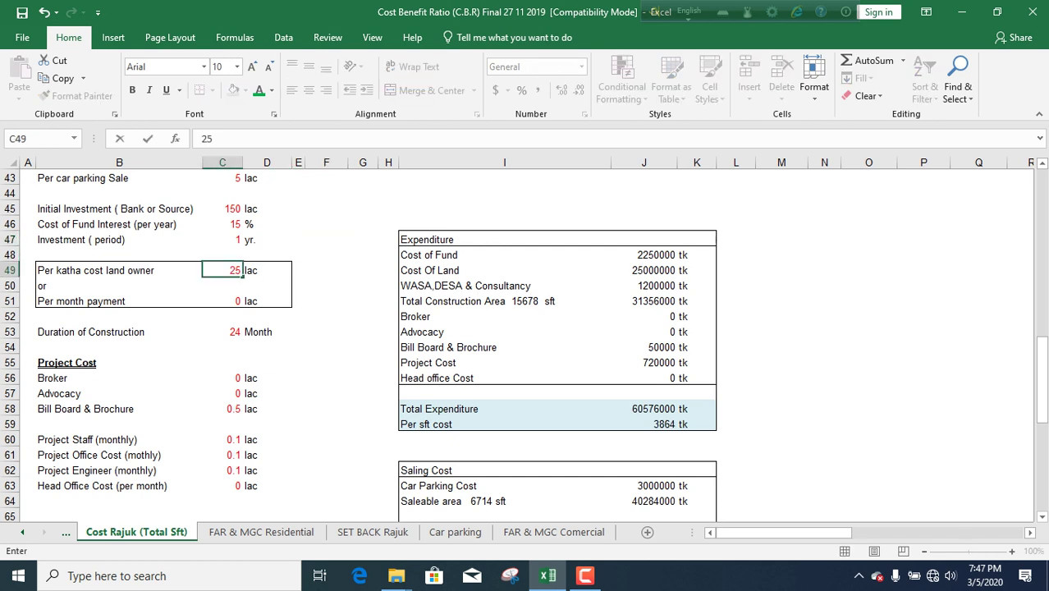
{"action": "left_click", "coordinate": [326, 238]}
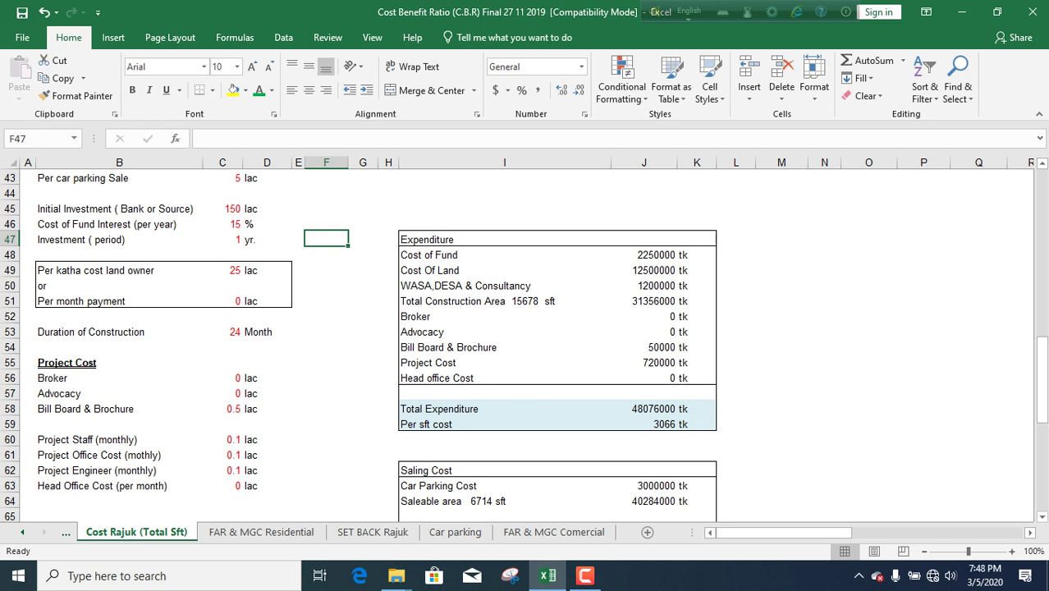
{"action": "scroll", "coordinate": [523, 344], "scroll_direction": "down", "scroll_amount": 1}
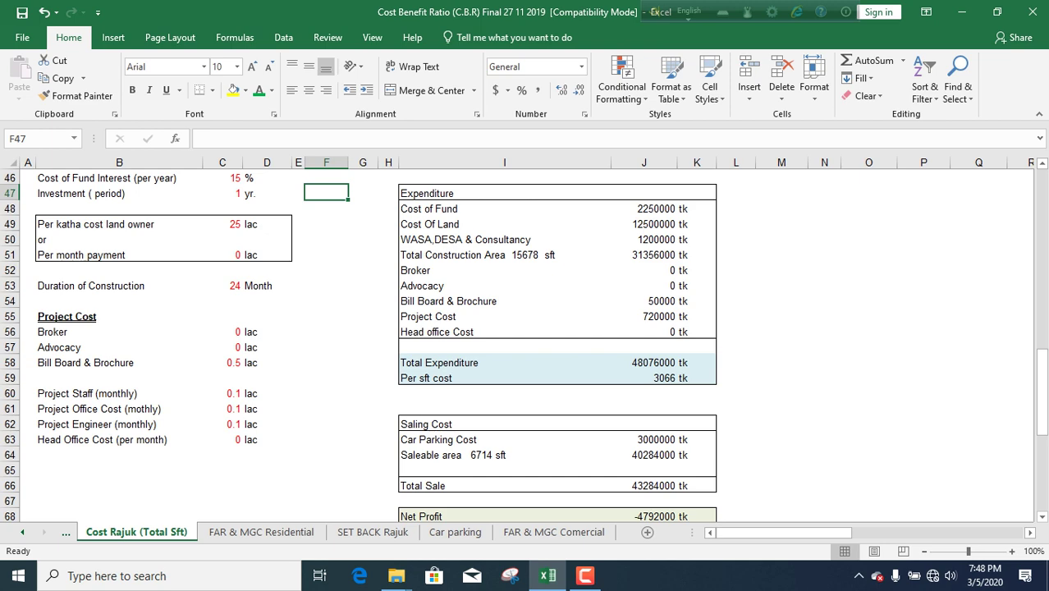
Step: Set Duration of Construction in C53 to 30 months, making Project Cost 900,000 tk
{"action": "left_click", "coordinate": [224, 285]}
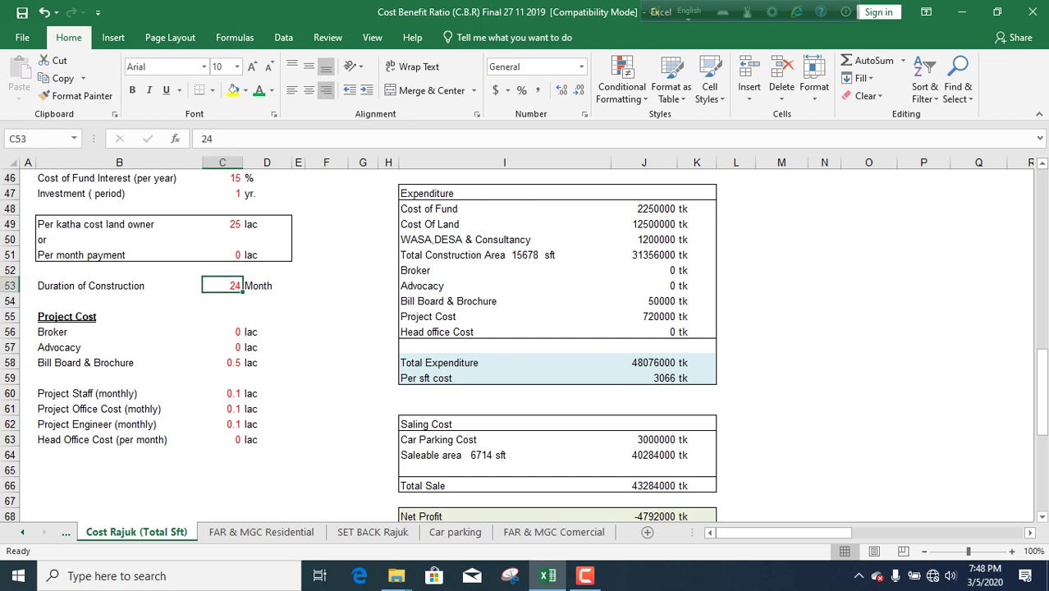
{"action": "type", "text": "30"}
{"action": "left_click", "coordinate": [298, 316]}
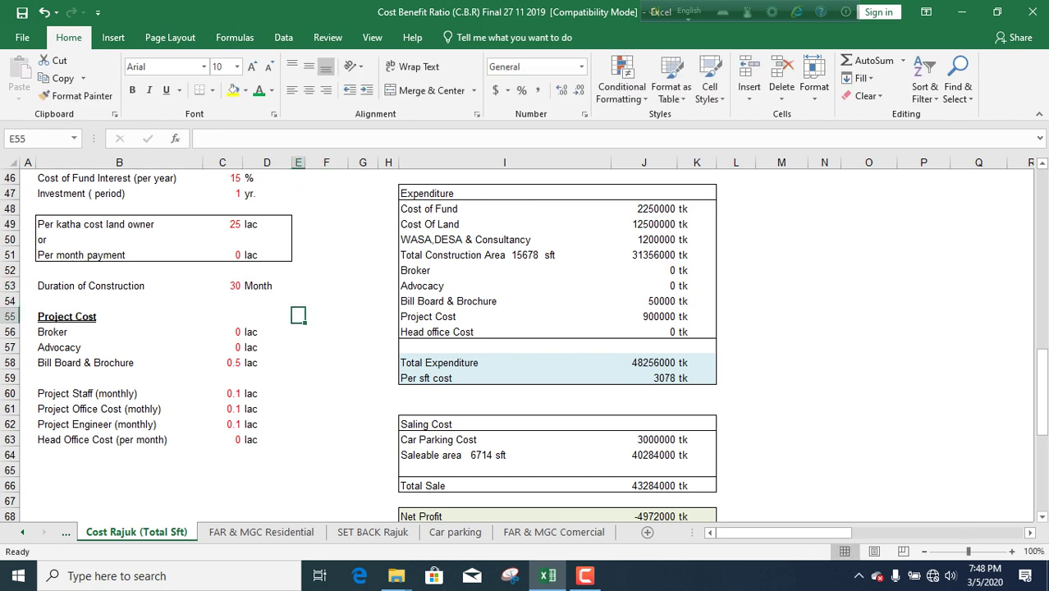
{"action": "scroll", "coordinate": [524, 345], "scroll_direction": "down", "scroll_amount": 1}
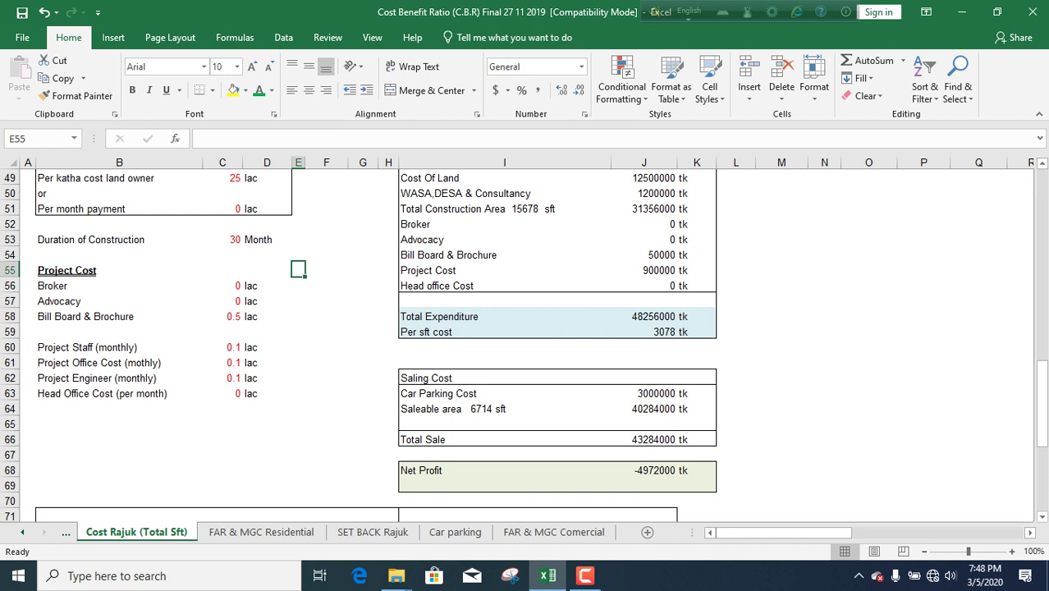
{"action": "scroll", "coordinate": [524, 344], "scroll_direction": "up", "scroll_amount": 3}
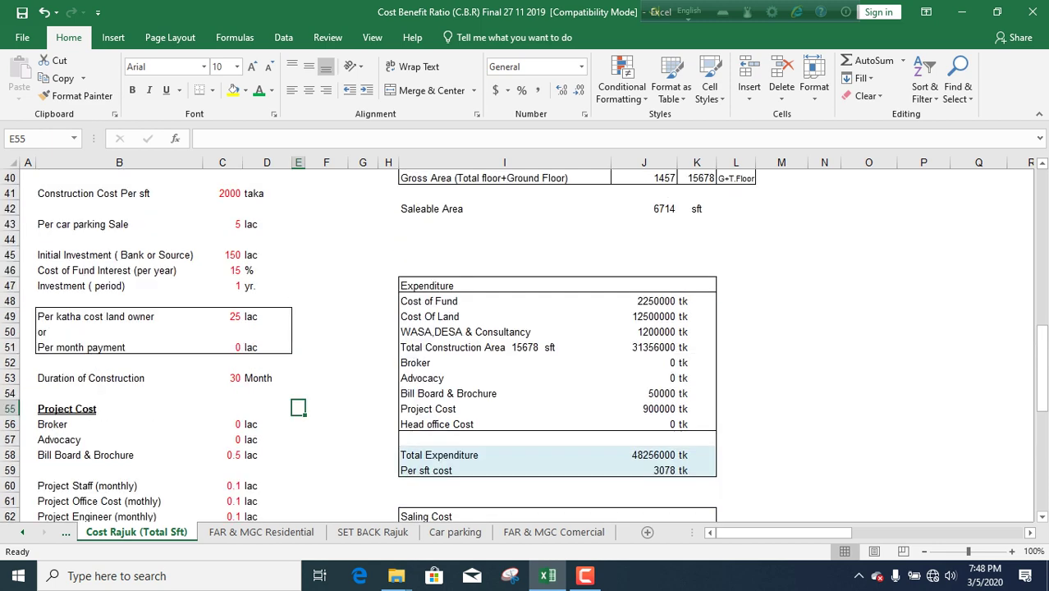
{"action": "scroll", "coordinate": [524, 345], "scroll_direction": "up", "scroll_amount": 3}
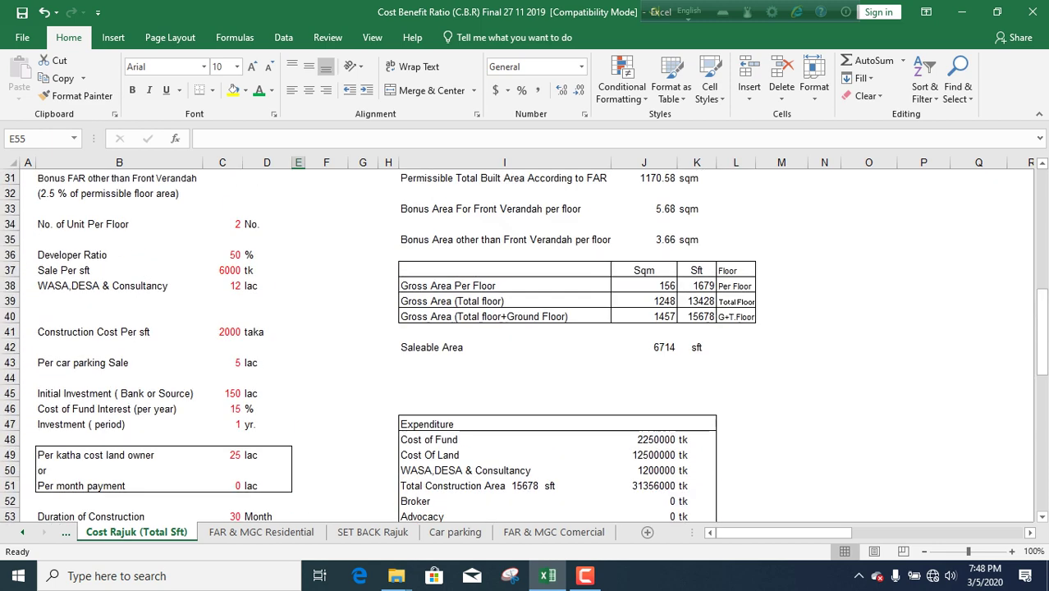
Step: Try a sale price of 6500 tk per sft and check the Net Profit
{"action": "left_click", "coordinate": [222, 270]}
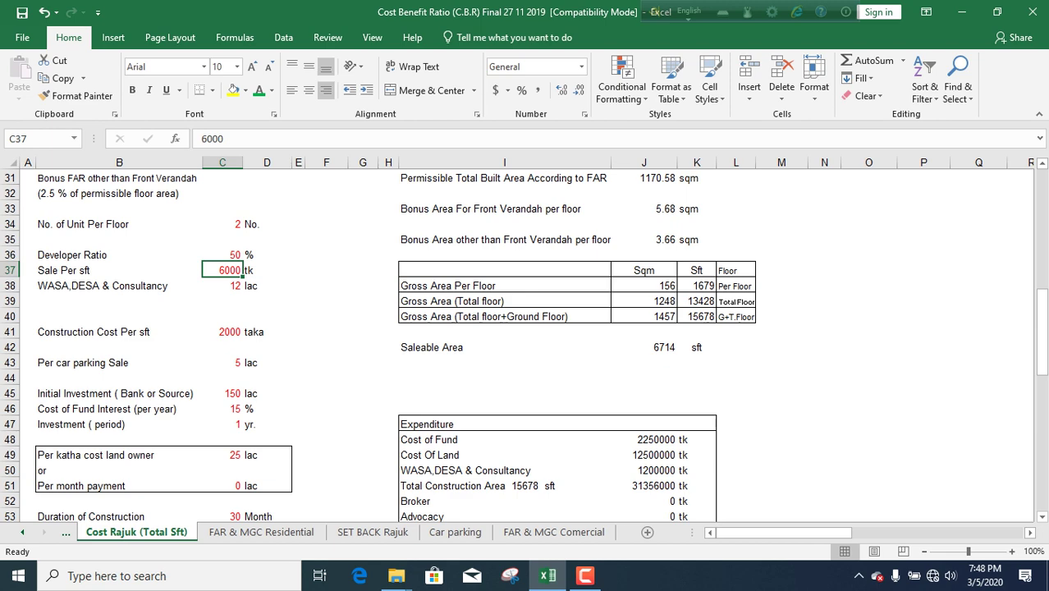
{"action": "type", "text": "650"}
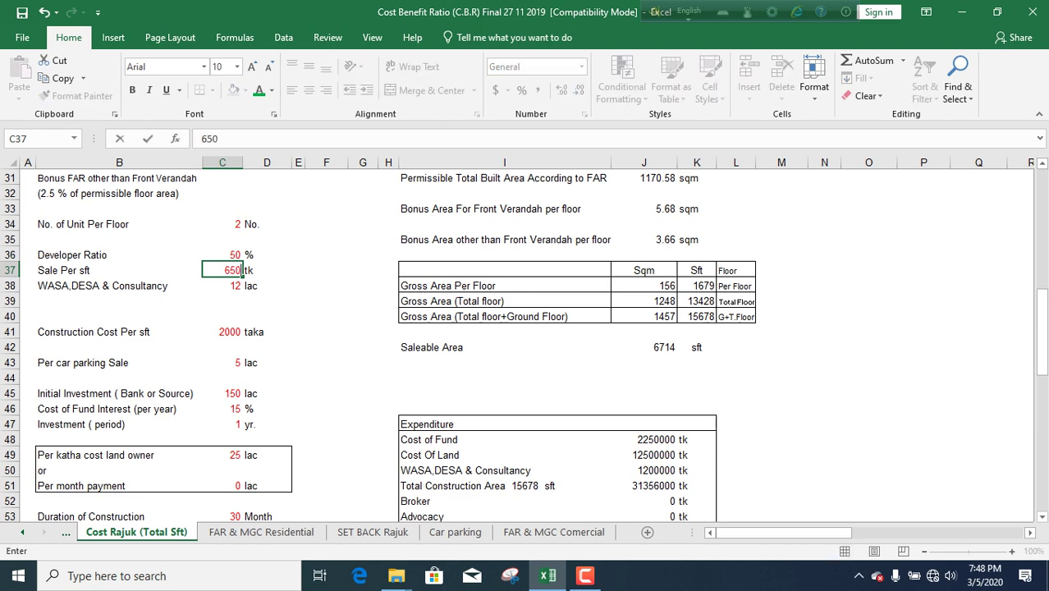
{"action": "type", "text": "0"}
{"action": "left_click", "coordinate": [326, 285]}
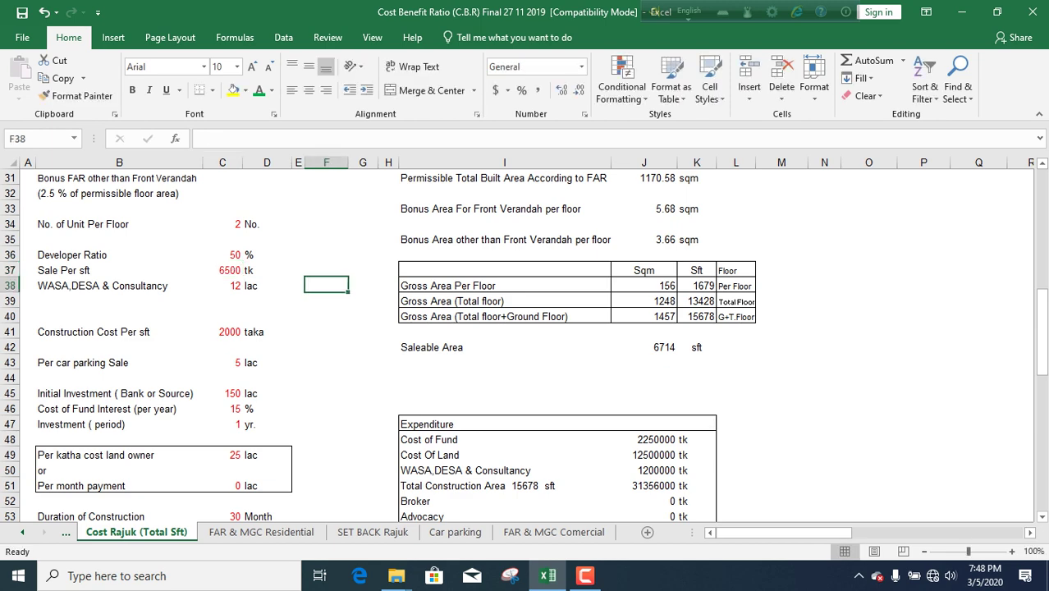
{"action": "scroll", "coordinate": [525, 345], "scroll_direction": "down", "scroll_amount": 2}
{"action": "scroll", "coordinate": [525, 345], "scroll_direction": "down", "scroll_amount": 4}
{"action": "scroll", "coordinate": [525, 345], "scroll_direction": "down", "scroll_amount": 2}
{"action": "scroll", "coordinate": [525, 345], "scroll_direction": "up", "scroll_amount": 3}
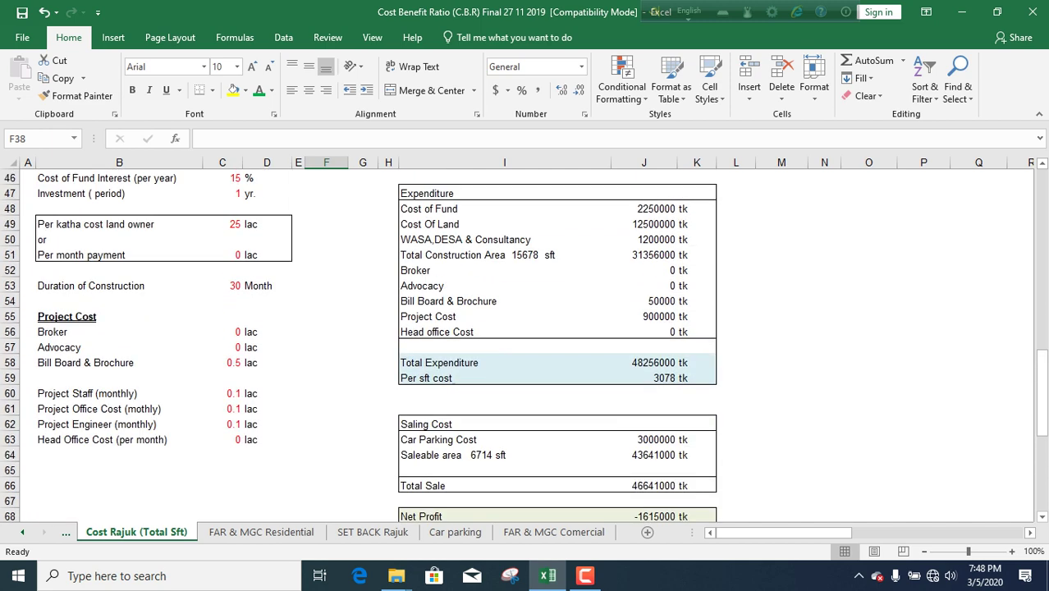
{"action": "scroll", "coordinate": [525, 344], "scroll_direction": "up", "scroll_amount": 4}
Step: Raise Sale Per sft to 7000 tk, lifting net profit to 1,742,000 tk
{"action": "key", "text": "Up"}
{"action": "key", "text": "Left"}
{"action": "key", "text": "Left"}
{"action": "key", "text": "Left"}
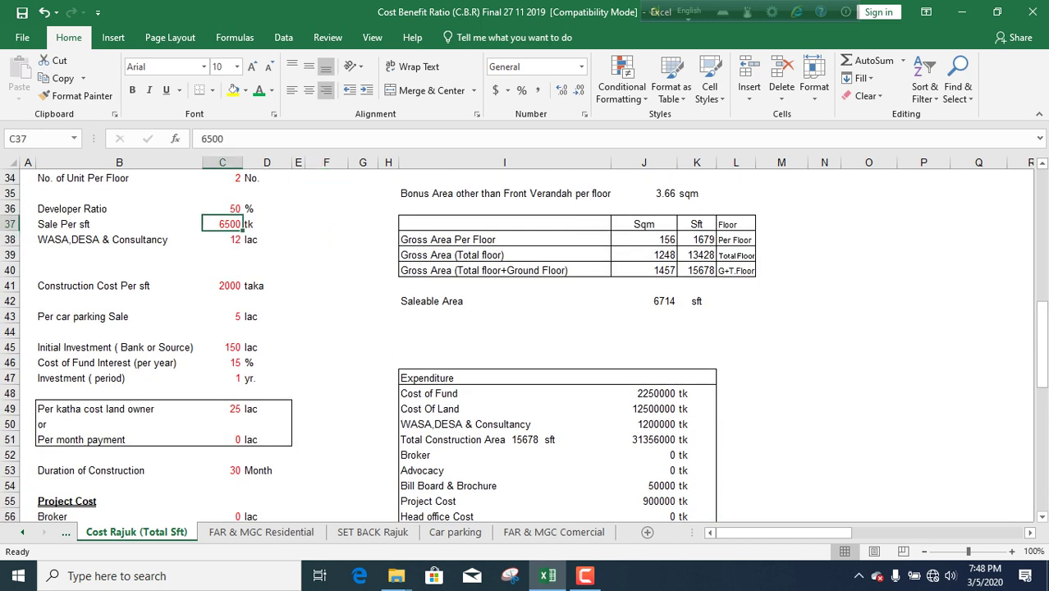
{"action": "type", "text": "7000"}
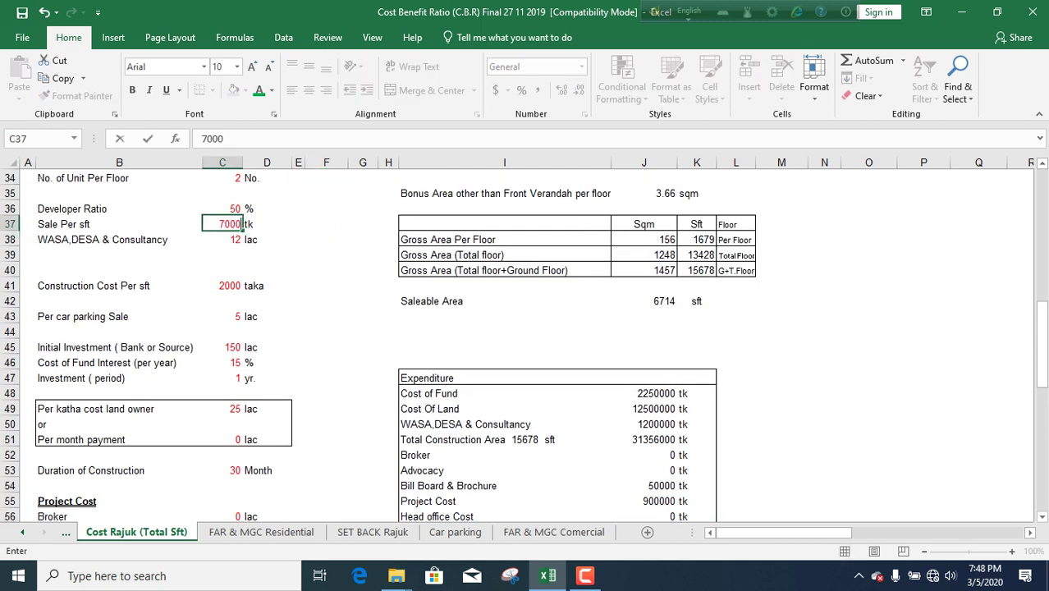
{"action": "left_click", "coordinate": [326, 301]}
{"action": "scroll", "coordinate": [326, 300], "scroll_direction": "down", "scroll_amount": 3}
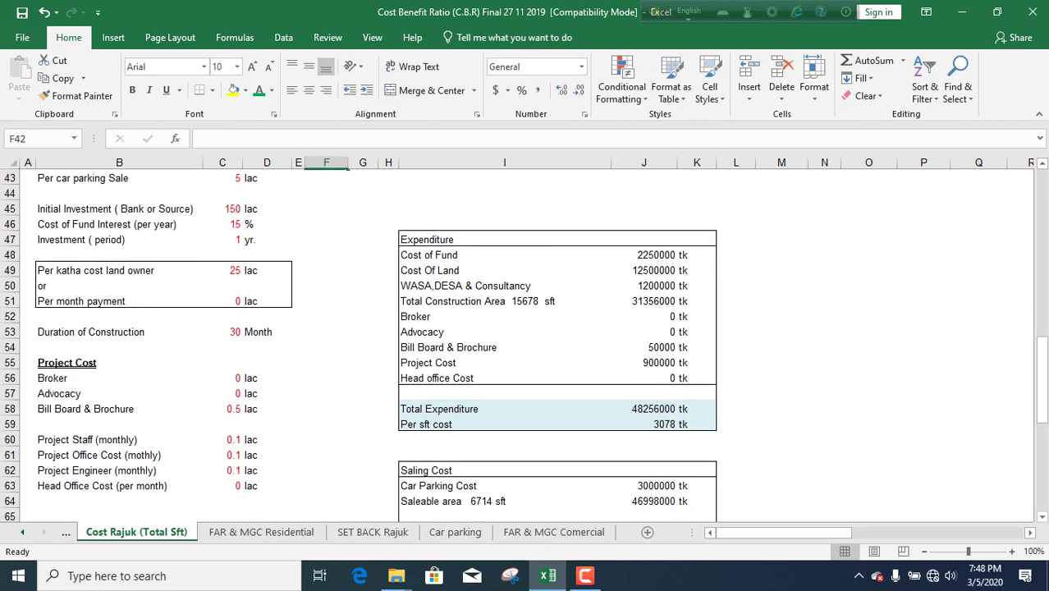
{"action": "scroll", "coordinate": [326, 301], "scroll_direction": "down", "scroll_amount": 3}
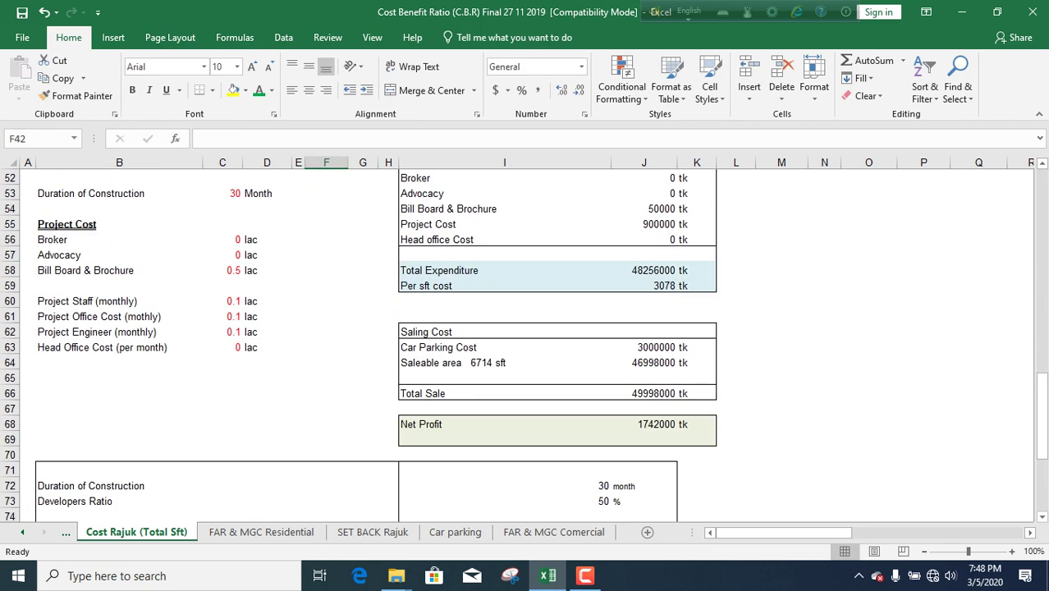